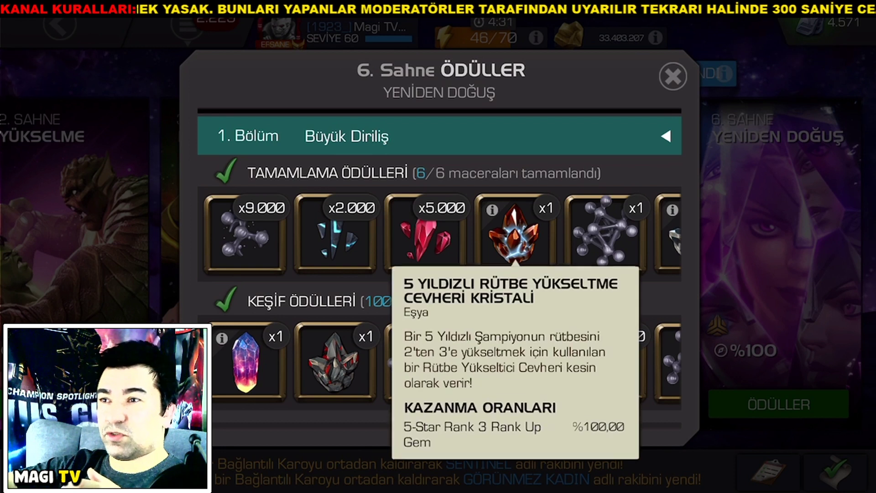
- Look through the completion and exploration rewards of 1. Bölüm Büyük Diriliş in the 6. Sahne rewards, including the 5-star rank-up gem details
{"action": "left_click_drag", "start_coordinate": [593, 233], "coordinate": [650, 233]}
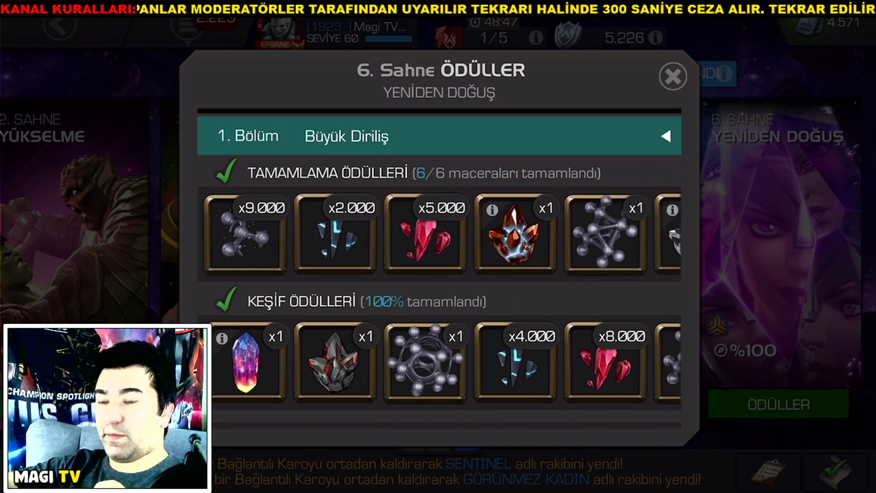
{"action": "left_click_drag", "start_coordinate": [335, 360], "coordinate": [335, 340]}
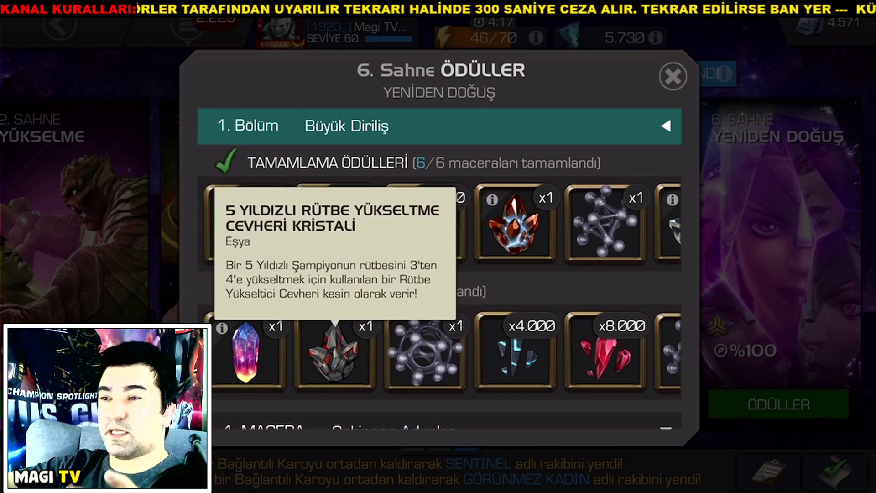
{"action": "left_click_drag", "start_coordinate": [335, 340], "coordinate": [160, 340]}
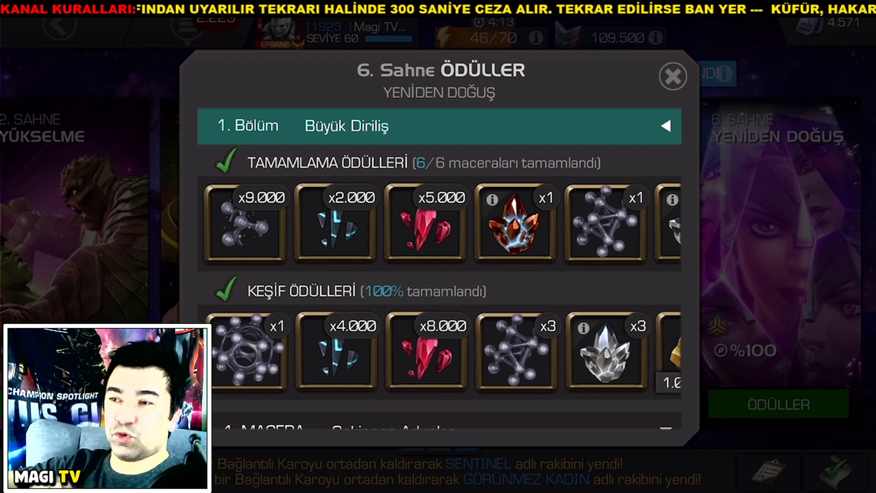
{"action": "left_click_drag", "start_coordinate": [411, 224], "coordinate": [258, 224]}
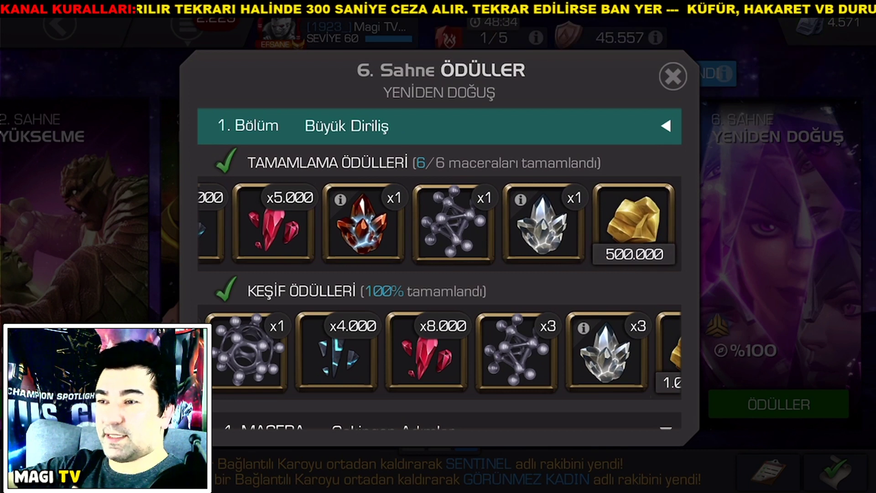
{"action": "left_click_drag", "start_coordinate": [456, 351], "coordinate": [394, 351]}
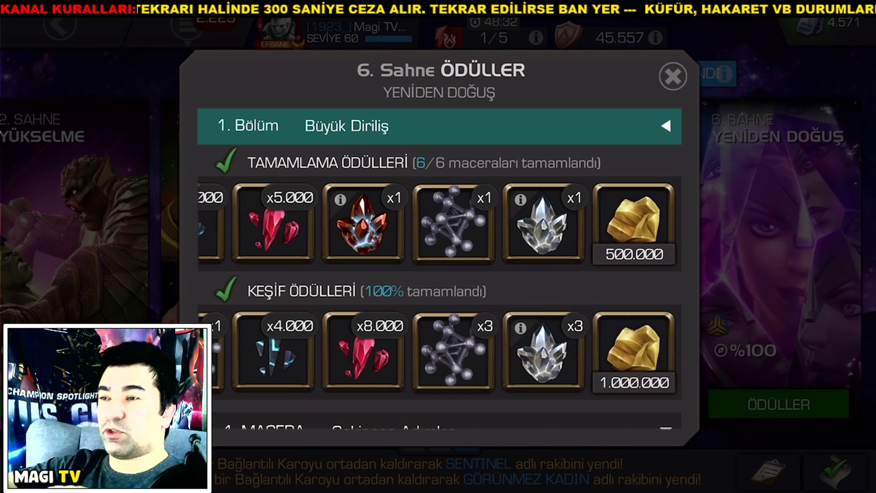
{"action": "left_click_drag", "start_coordinate": [273, 351], "coordinate": [457, 351]}
{"action": "left_click_drag", "start_coordinate": [274, 223], "coordinate": [410, 224]}
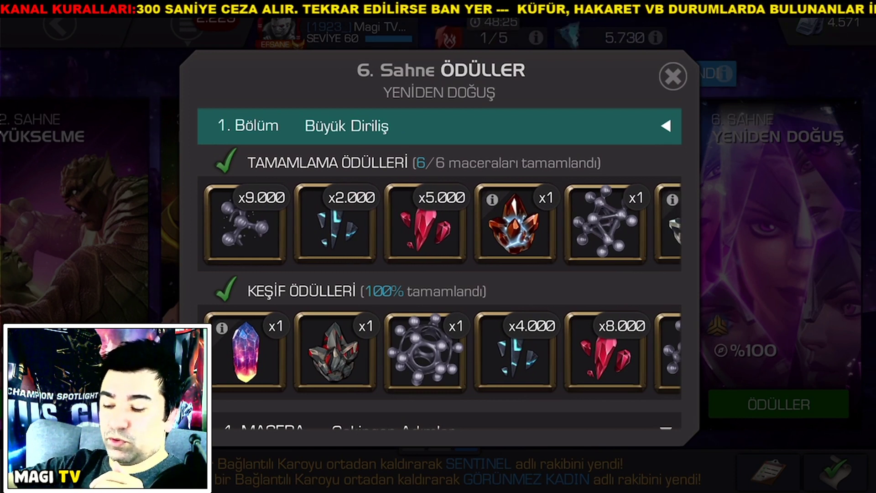
- Collapse 1. Bölüm and expand SAHNE ÖDÜLLERİ to inspect the completion and exploration rewards for all of 6. Sahne
{"action": "left_click_drag", "start_coordinate": [437, 228], "coordinate": [438, 271]}
{"action": "left_click", "coordinate": [347, 171]}
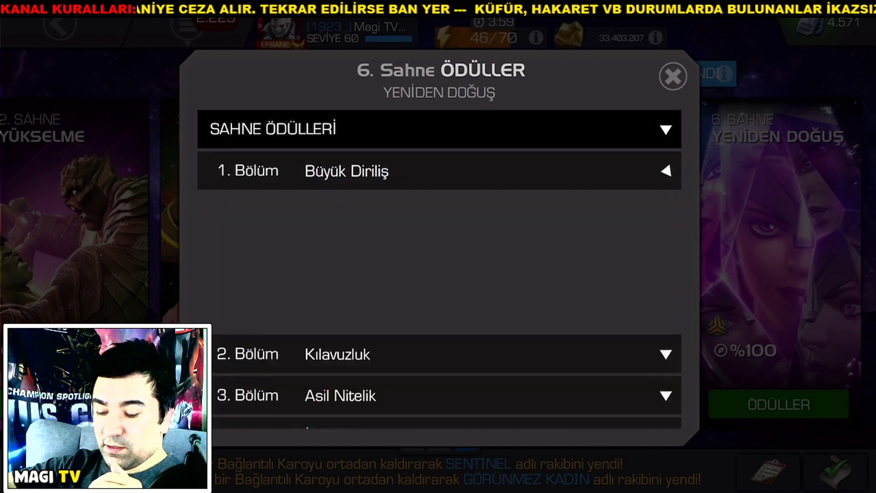
{"action": "left_click", "coordinate": [438, 128]}
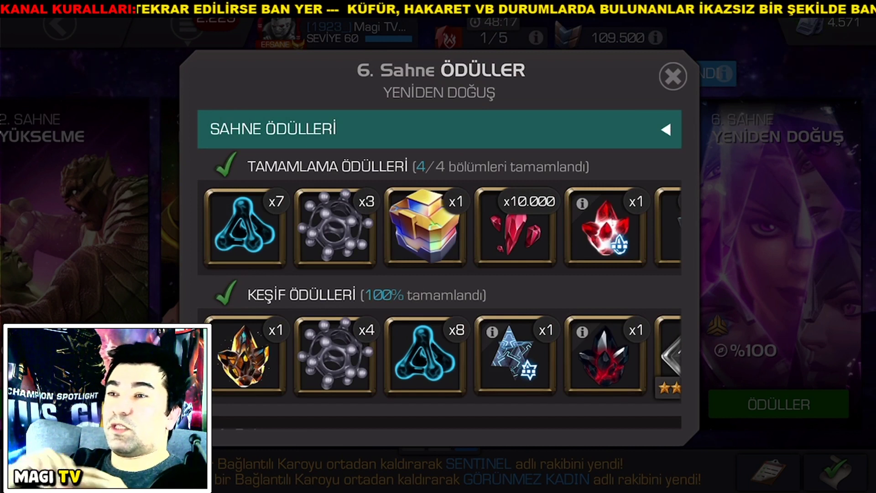
{"action": "mouse_move", "coordinate": [603, 226]}
{"action": "left_mouse_down"}
{"action": "mouse_move", "coordinate": [420, 226]}
{"action": "mouse_move", "coordinate": [602, 226]}
{"action": "left_mouse_up"}
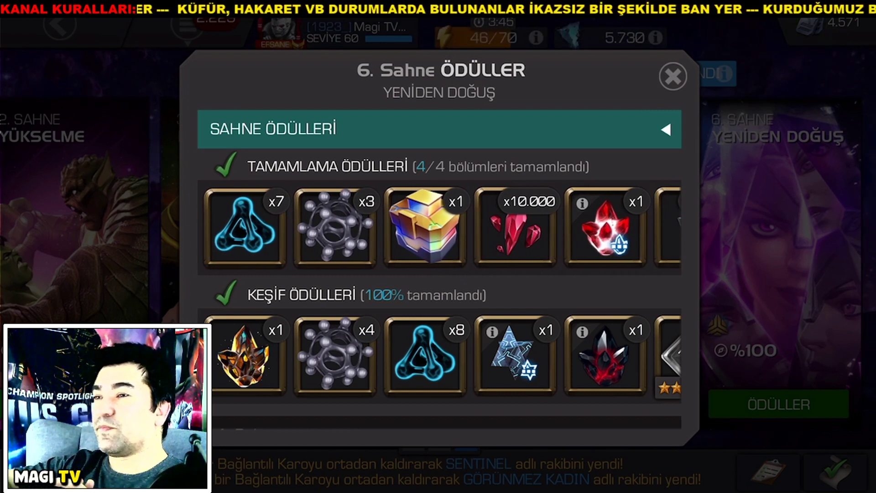
{"action": "mouse_move", "coordinate": [602, 226]}
{"action": "left_mouse_down"}
{"action": "mouse_move", "coordinate": [374, 226]}
{"action": "mouse_move", "coordinate": [607, 226]}
{"action": "left_mouse_up"}
{"action": "left_click_drag", "start_coordinate": [514, 354], "coordinate": [565, 354]}
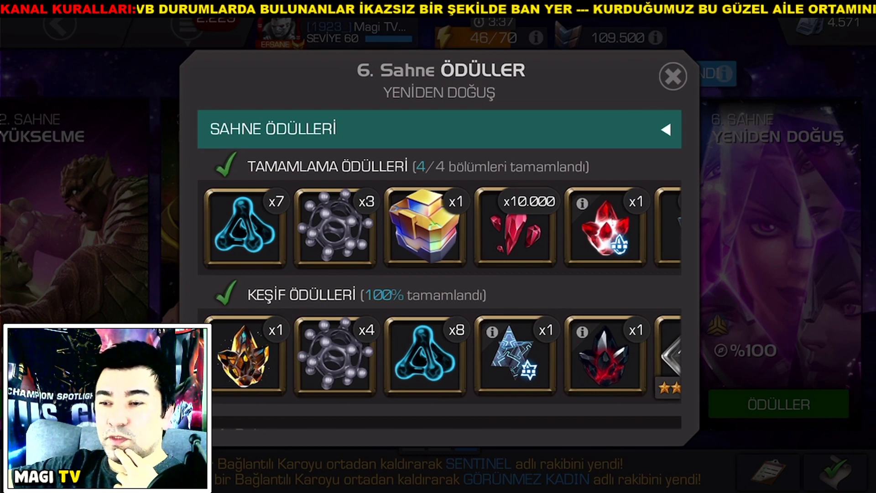
- Switch to the rewards spreadsheet and enter "6* 25000" in the first reward cell of the 7. SAHNE 1. BÖLÜM TEK TUR row
{"action": "key", "text": "alt+Tab"}
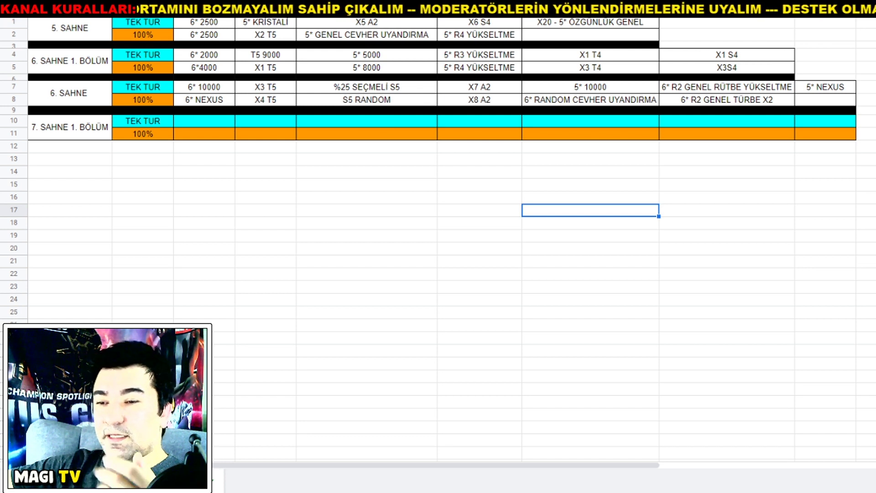
{"action": "left_click", "coordinate": [209, 120]}
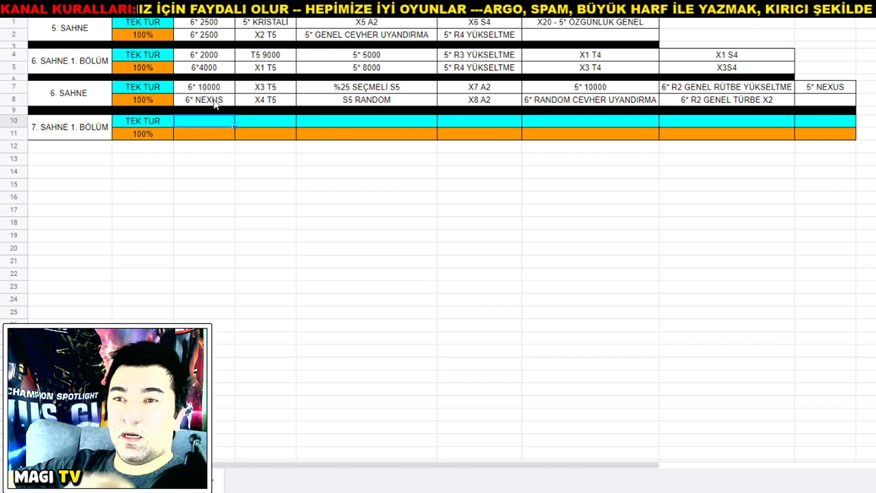
{"action": "left_click", "coordinate": [212, 156]}
{"action": "left_click", "coordinate": [203, 122]}
{"action": "double_click", "coordinate": [203, 122]}
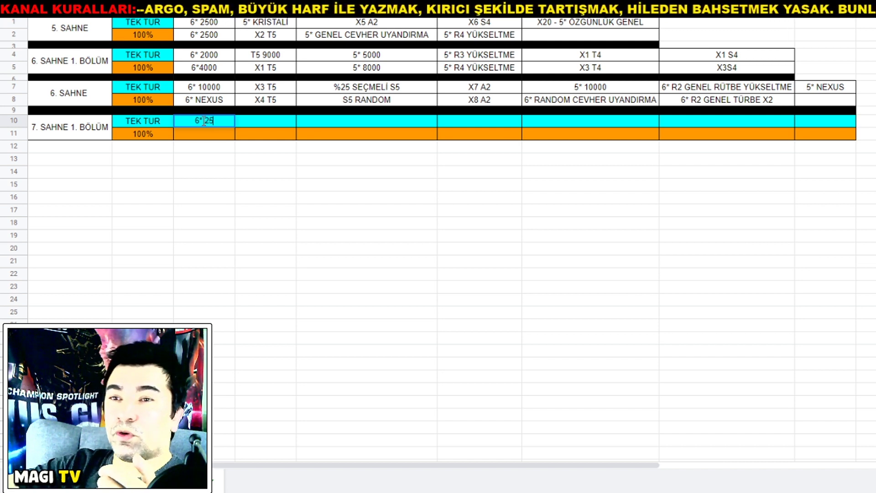
{"action": "type", "text": "000"}
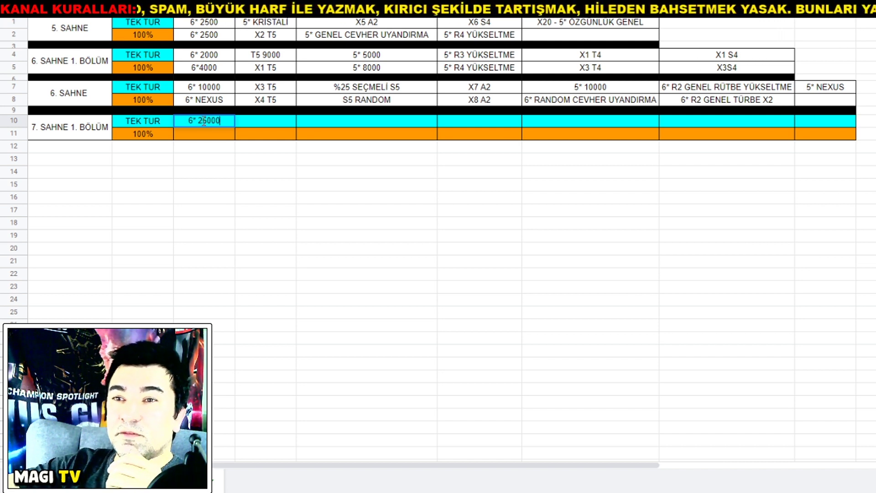
{"action": "key", "text": "Return"}
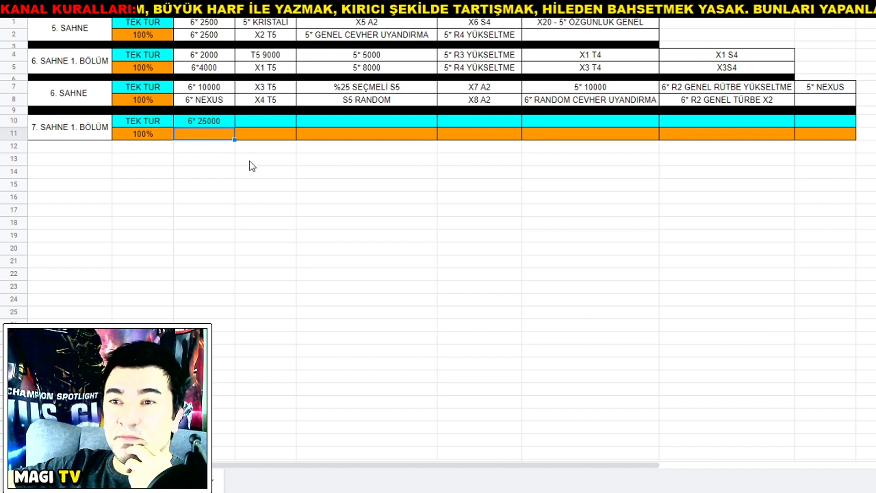
- Enter "X3 T5" as the second reward in the 7. SAHNE 1. BÖLÜM TEK TUR row
{"action": "left_click", "coordinate": [219, 124]}
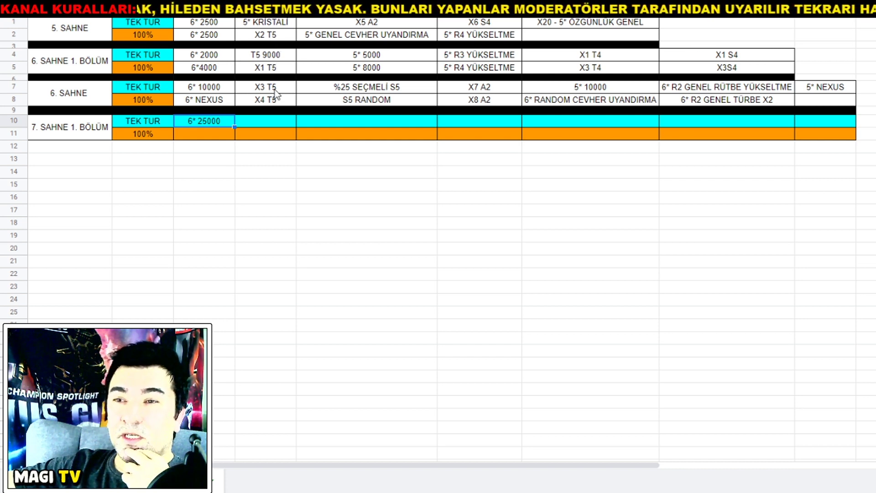
{"action": "left_click", "coordinate": [273, 121]}
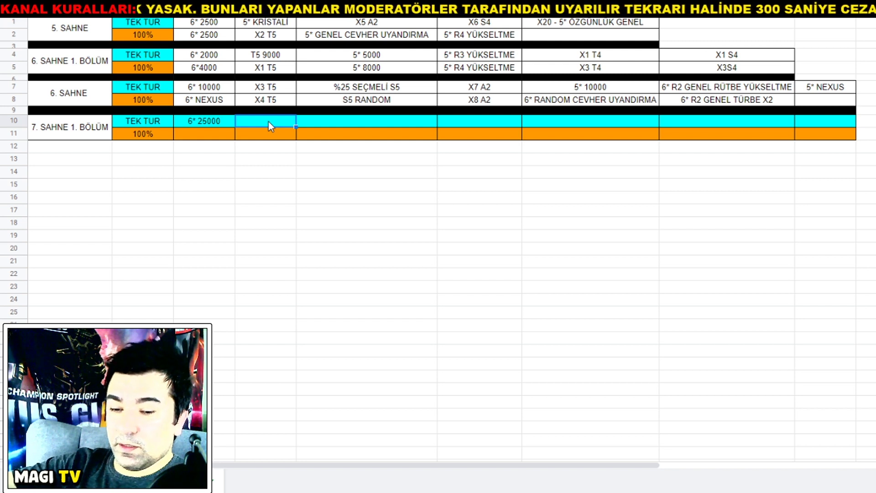
{"action": "type", "text": "X3 T5"}
{"action": "key", "text": "Tab"}
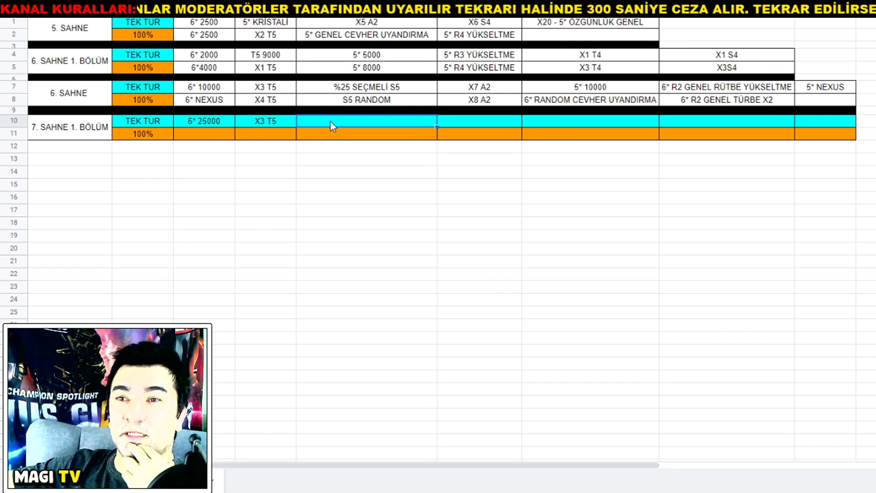
- Enter "%25 SEÇMELİ S5" as the third reward in the 7. SAHNE 1. BÖLÜM TEK TUR row
{"action": "left_click", "coordinate": [359, 89]}
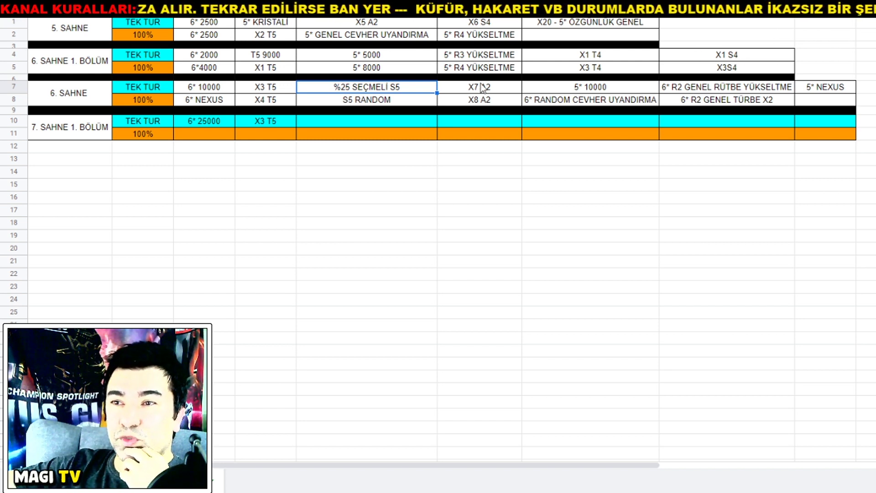
{"action": "left_click", "coordinate": [369, 120]}
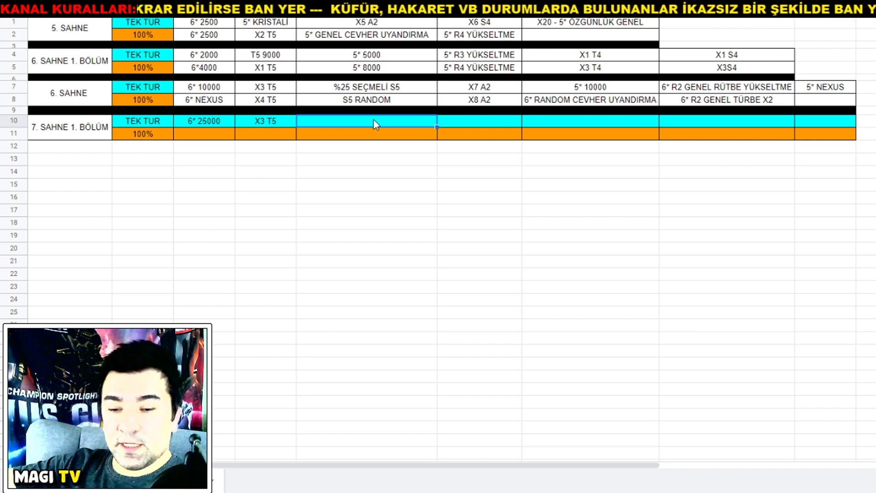
{"action": "type", "text": "%25 SEÇMELİ S5R"}
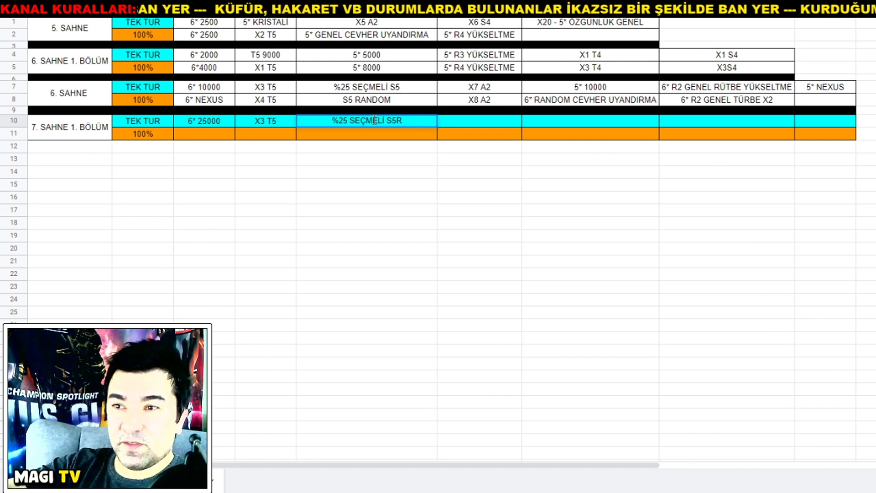
{"action": "key", "text": "BackSpace"}
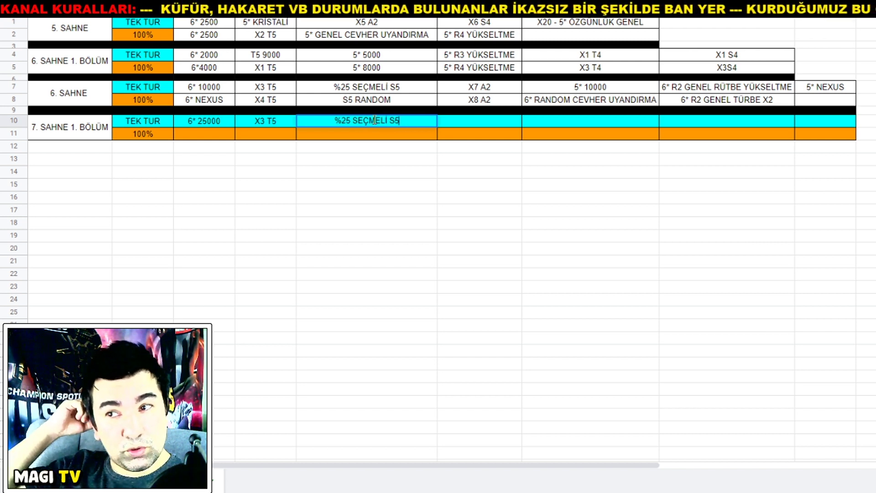
{"action": "key", "text": "Tab"}
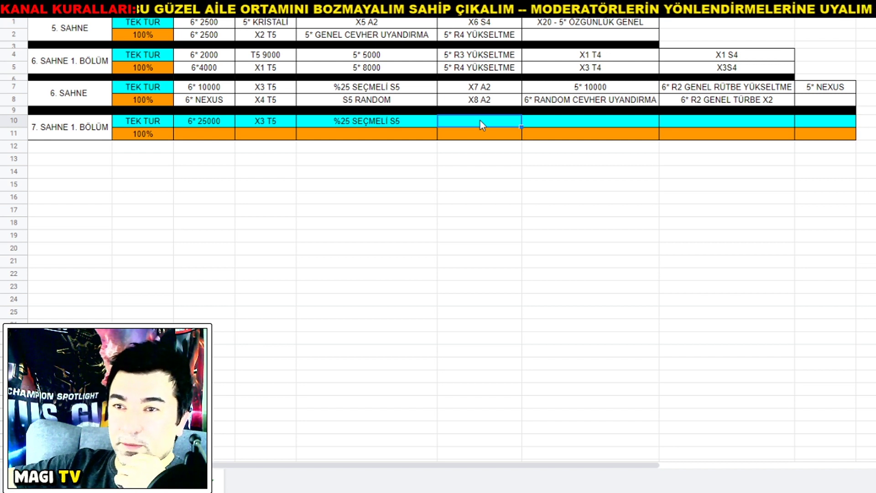
- Enter "59 40000" as the fourth reward in the 7. SAHNE 1. BÖLÜM TEK TUR row
{"action": "type", "text": "59"}
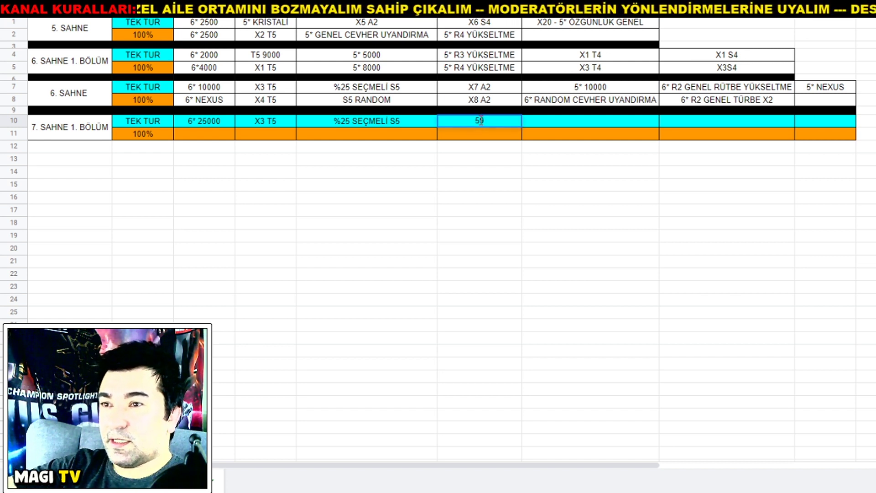
{"action": "type", "text": " 40"}
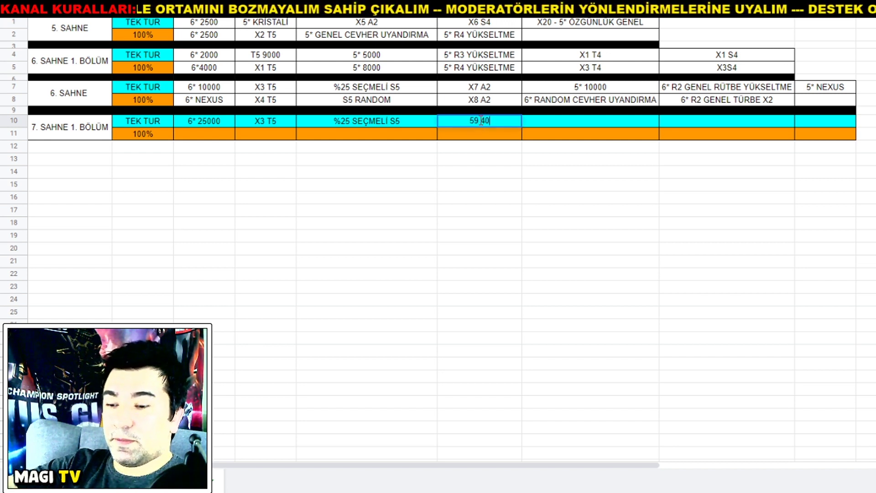
{"action": "type", "text": "000"}
{"action": "key", "text": "Return"}
{"action": "key", "text": "Up"}
{"action": "key", "text": "Right"}
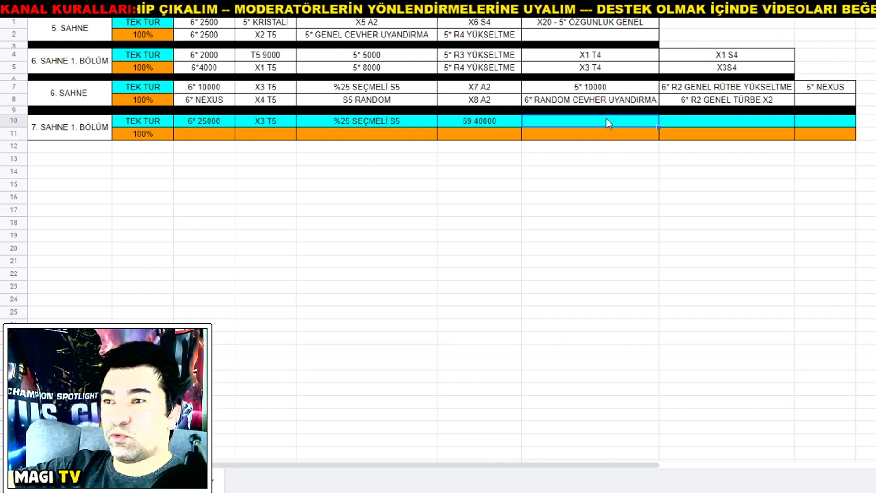
- Enter "X2 6R2 GENEL RÜTBE Y." as the fifth reward in the 7. SAHNE 1. BÖLÜM TEK TUR row
{"action": "type", "text": "6*R2 X"}
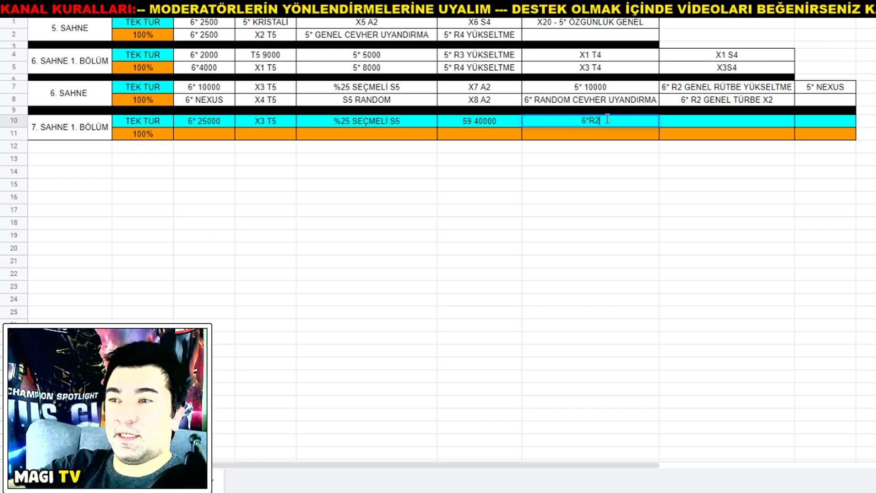
{"action": "key", "text": "BackSpace"}
{"action": "key", "text": "BackSpace"}
{"action": "key", "text": "BackSpace"}
{"action": "key", "text": "BackSpace"}
{"action": "key", "text": "BackSpace"}
{"action": "key", "text": "BackSpace"}
{"action": "type", "text": "X2"}
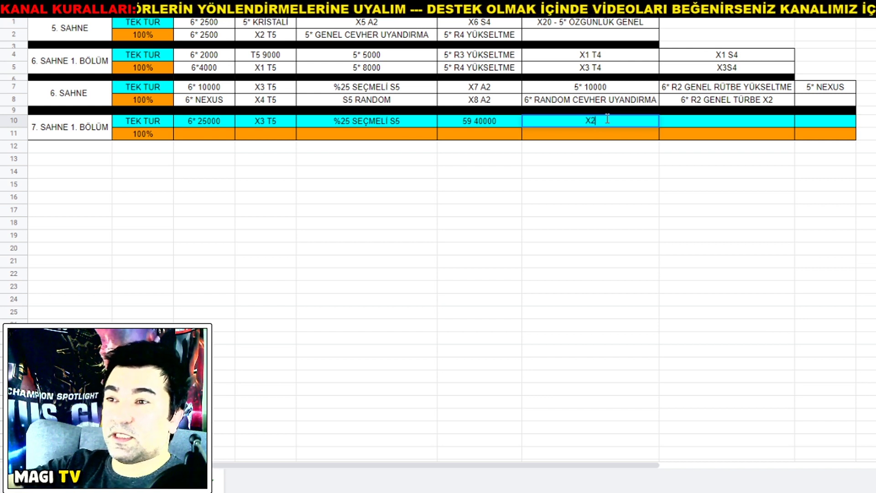
{"action": "type", "text": " 6R2"}
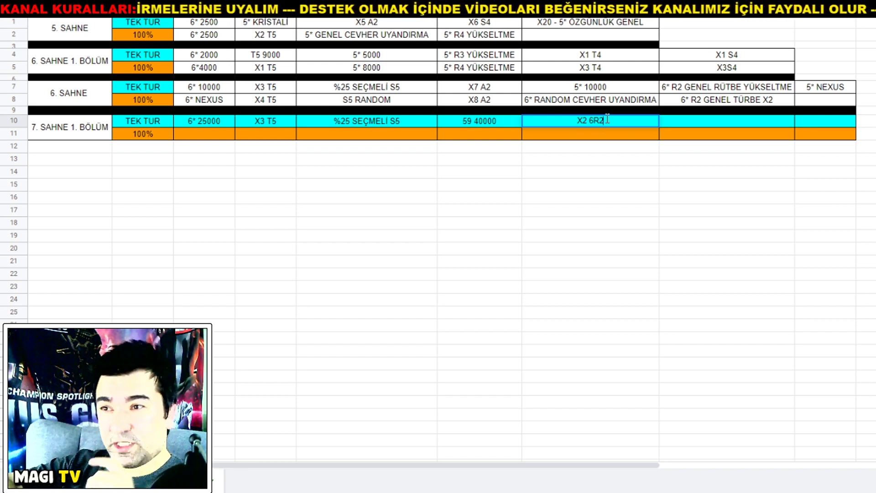
{"action": "type", "text": "GENEL "}
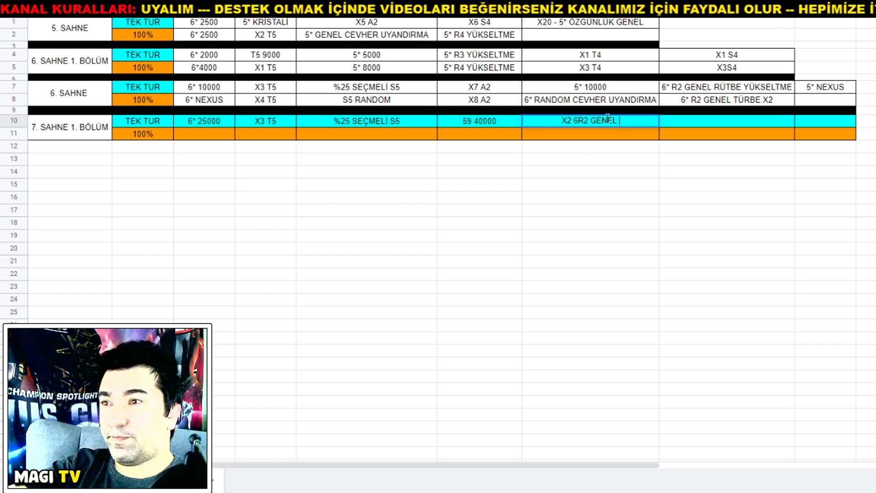
{"action": "type", "text": "RÜTB"}
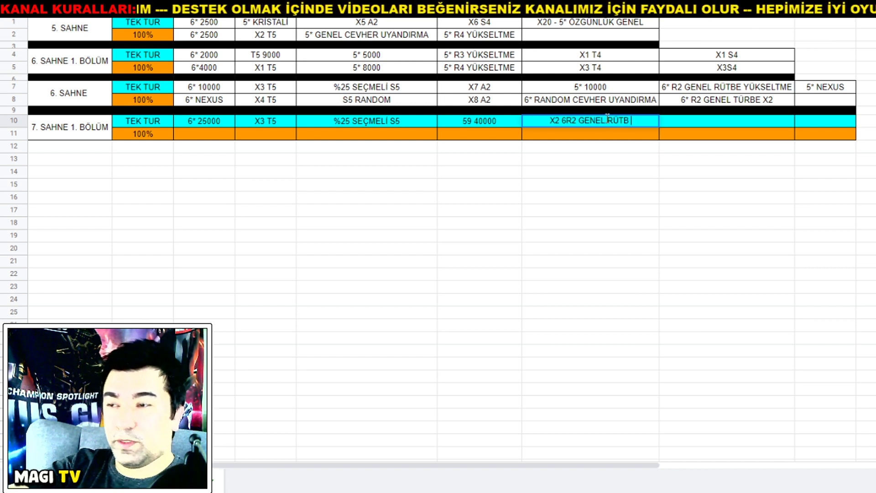
{"action": "type", "text": "E Y"}
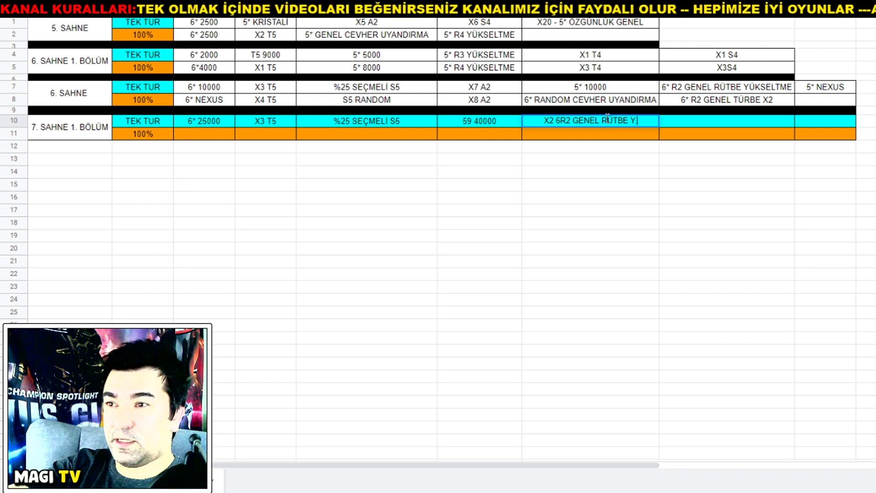
{"action": "key", "text": "Return"}
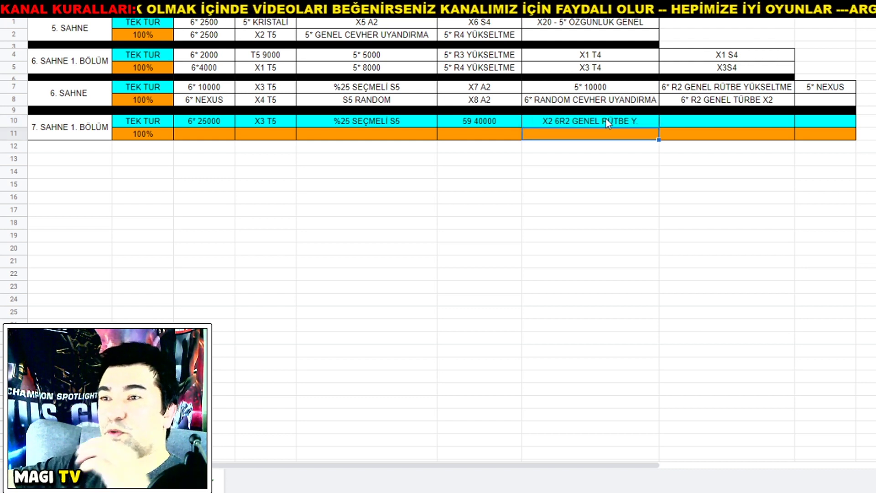
{"action": "left_click", "coordinate": [610, 124]}
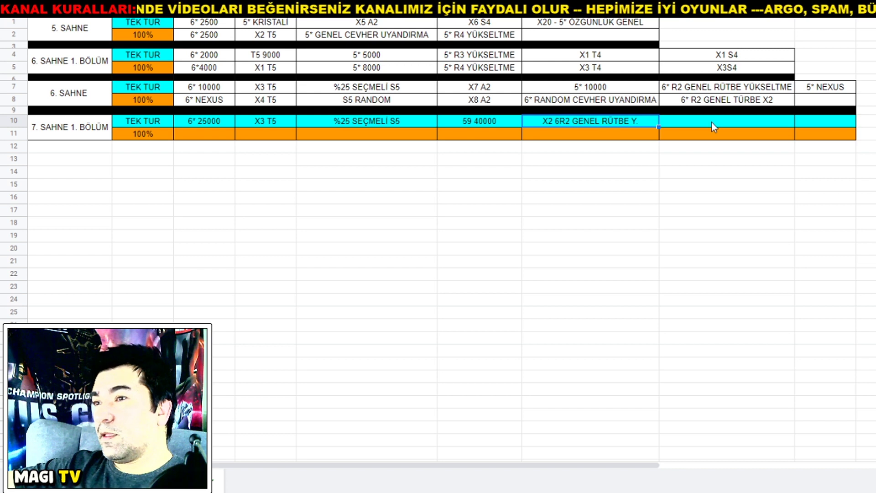
{"action": "left_click", "coordinate": [480, 122]}
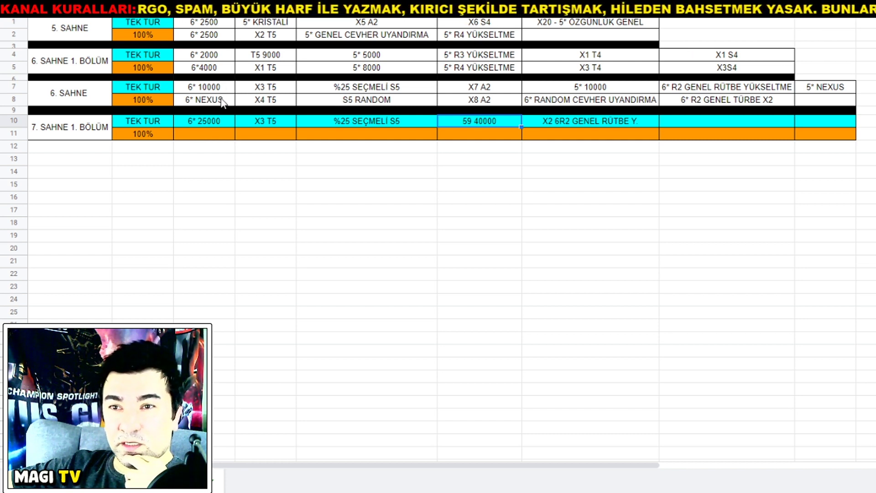
- Enter "6* NEXUS SINIF 3'LÜ" as the first reward in the 7. SAHNE 1. BÖLÜM 100% row
{"action": "left_click", "coordinate": [212, 138]}
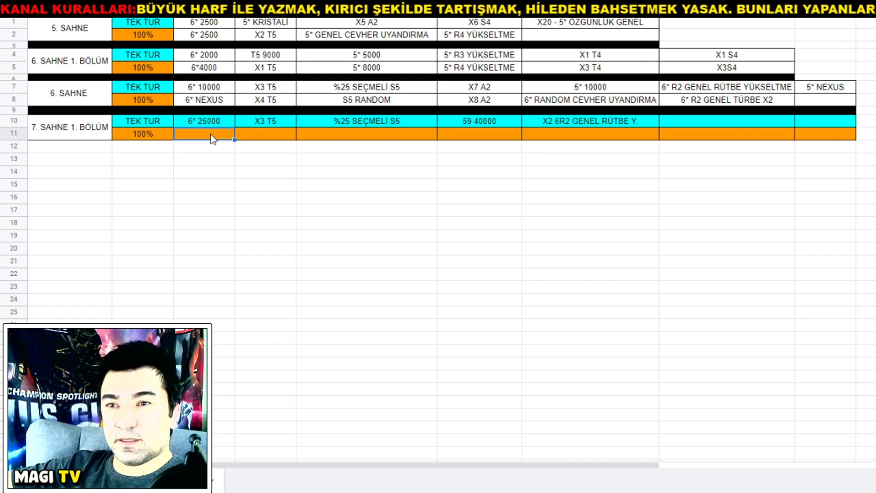
{"action": "type", "text": "69"}
{"action": "key", "text": "BackSpace"}
{"action": "type", "text": "* NEXUS SI"}
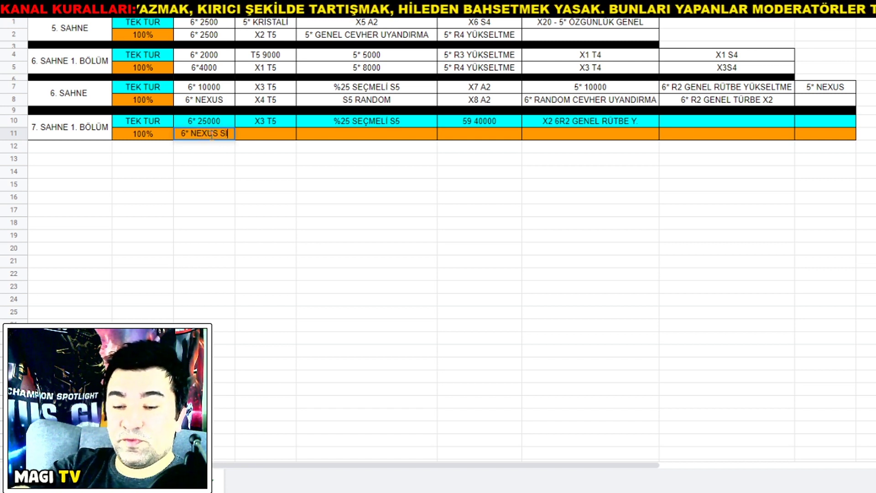
{"action": "type", "text": "NIF"}
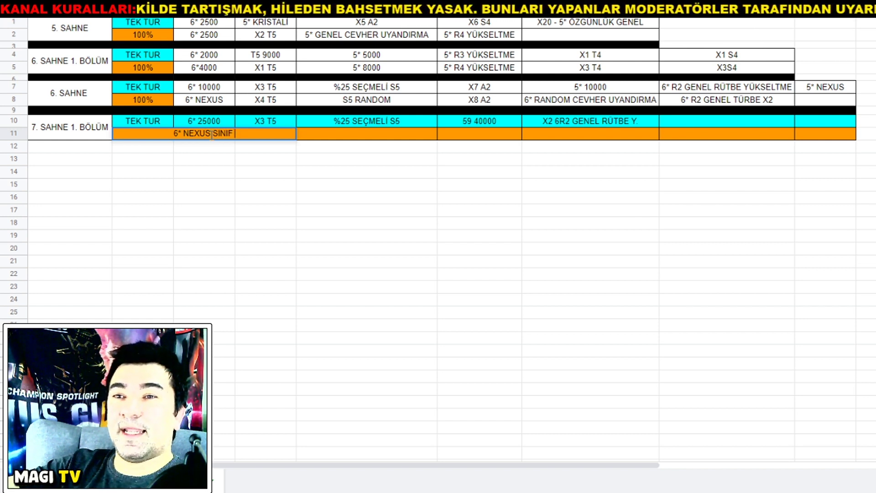
{"action": "type", "text": " 3"}
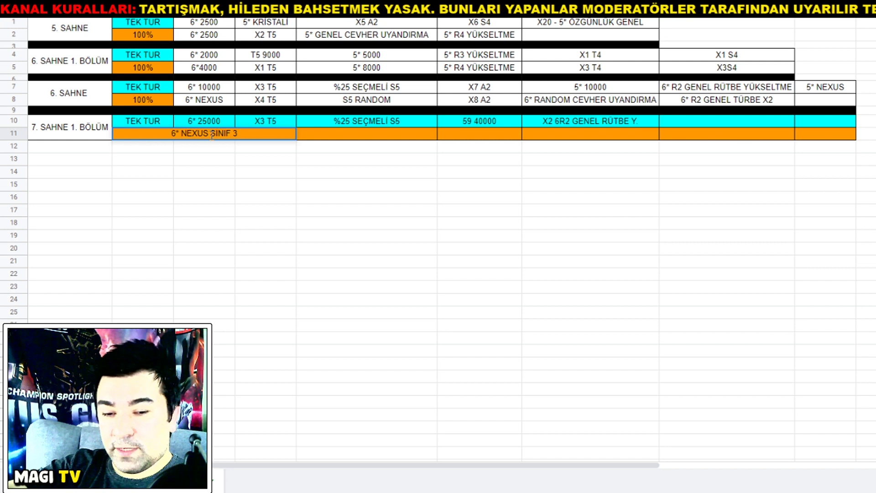
{"action": "type", "text": "'LÜ"}
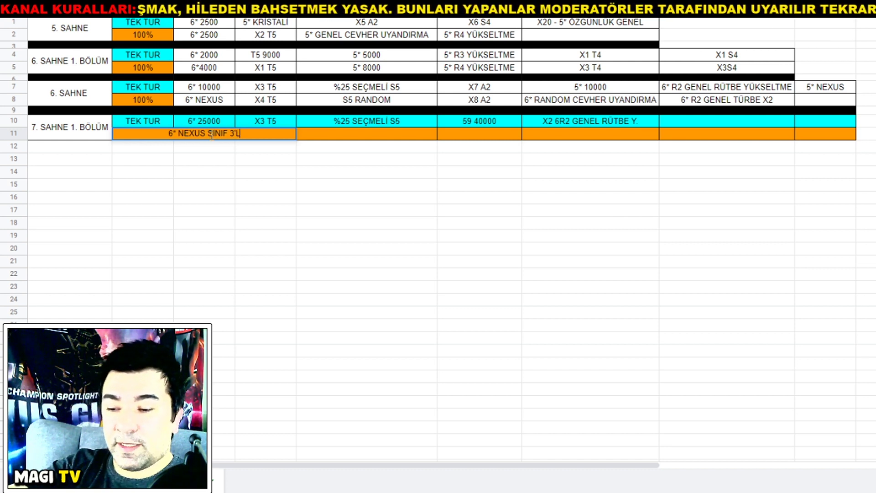
{"action": "left_click", "coordinate": [262, 226]}
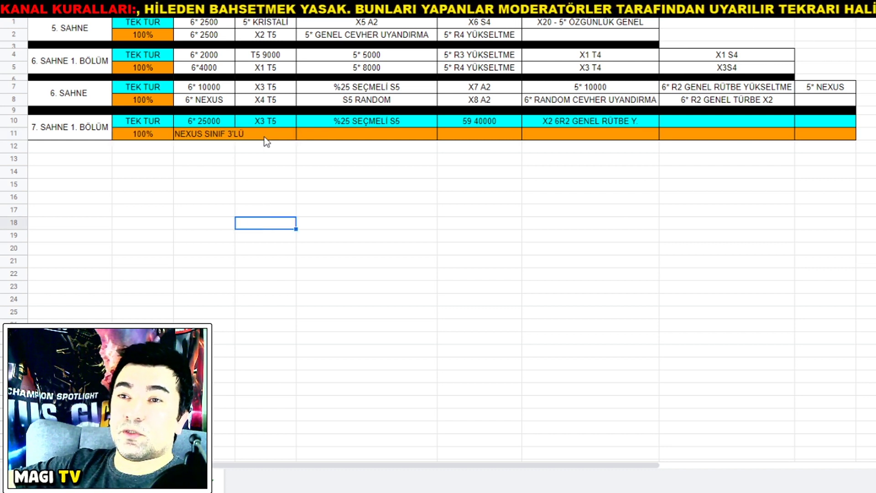
- Widen the first reward column so the "6* NEXUS SINIF 3'LÜ" entry fits inside its cell
{"action": "left_click_drag", "start_coordinate": [235, 11], "coordinate": [260, 11]}
{"action": "left_click", "coordinate": [234, 177]}
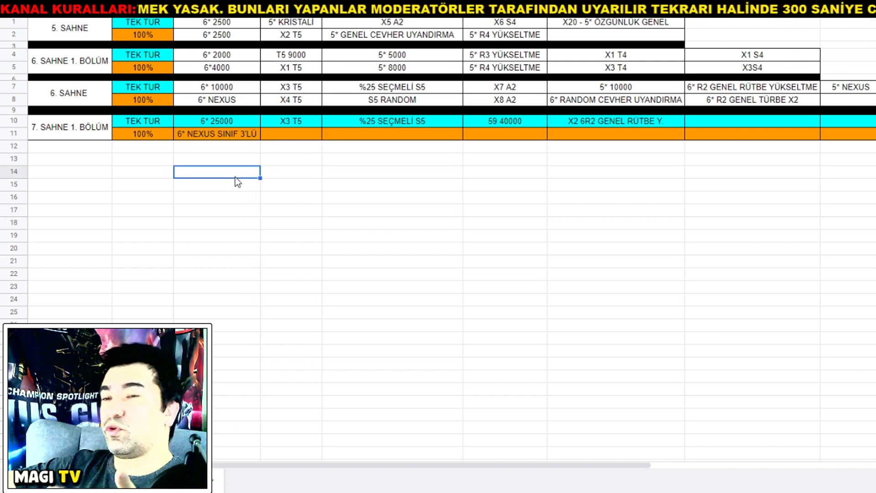
{"action": "left_click", "coordinate": [232, 137]}
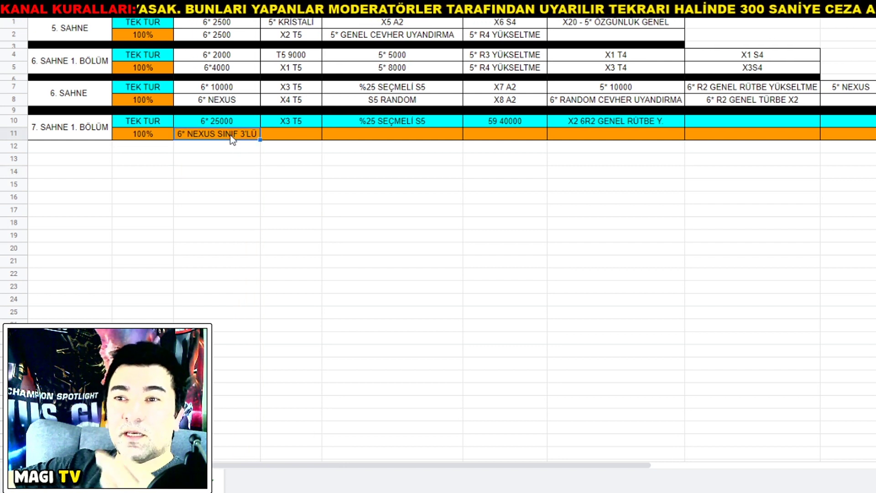
- Enter "X5 T5" as the second reward in the 7. SAHNE 1. BÖLÜM 100% row
{"action": "left_click", "coordinate": [289, 135]}
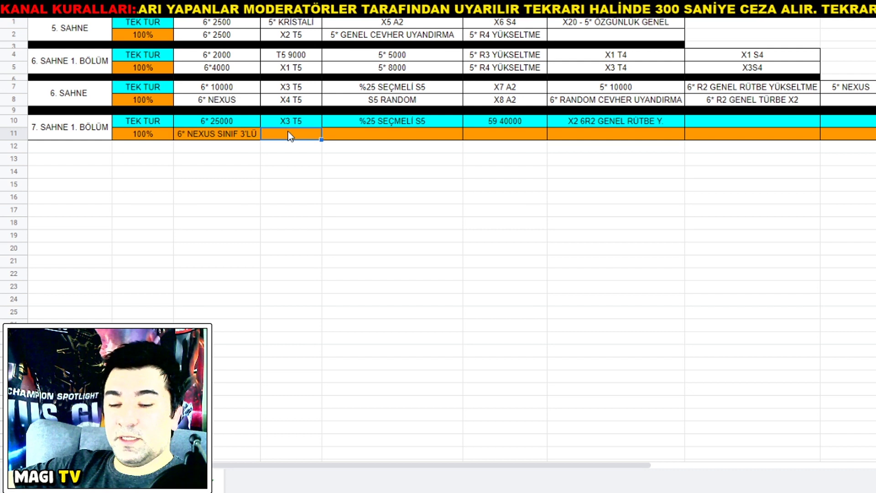
{"action": "type", "text": "X5 T5"}
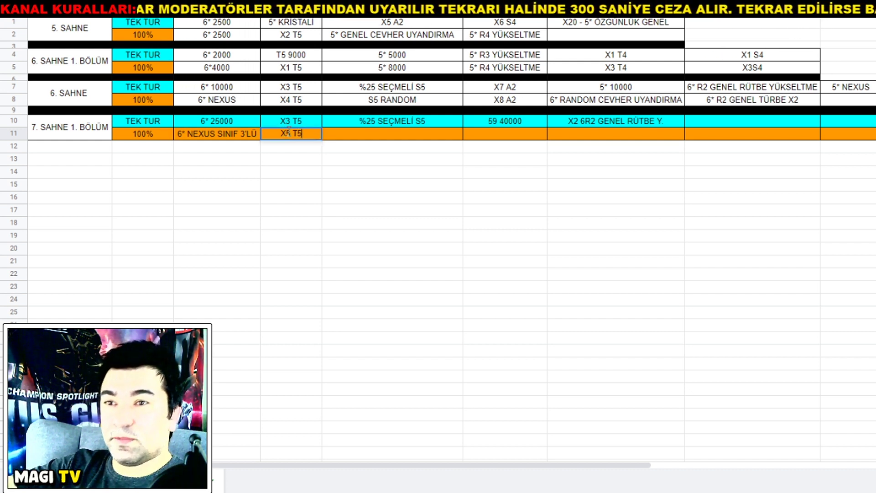
{"action": "key", "text": "Return"}
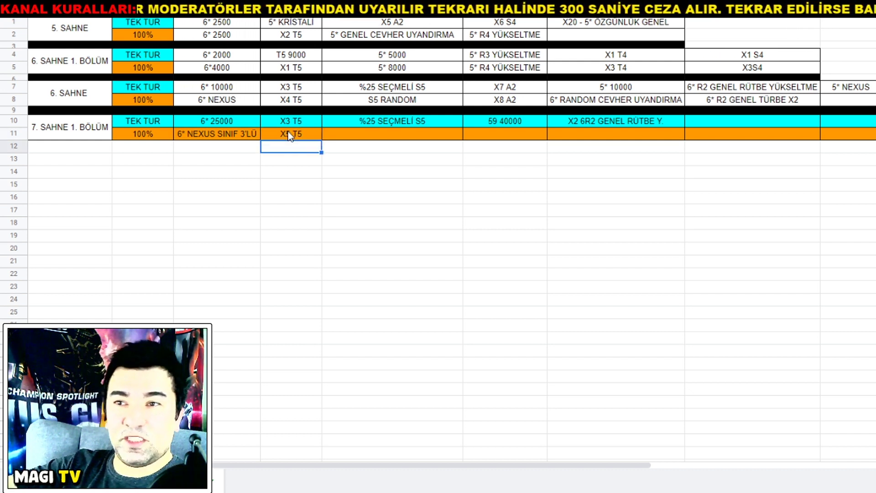
- Enter "%50 SEÇMELİ S5" as the third reward in the 7. SAHNE 1. BÖLÜM 100% row
{"action": "left_click", "coordinate": [367, 135]}
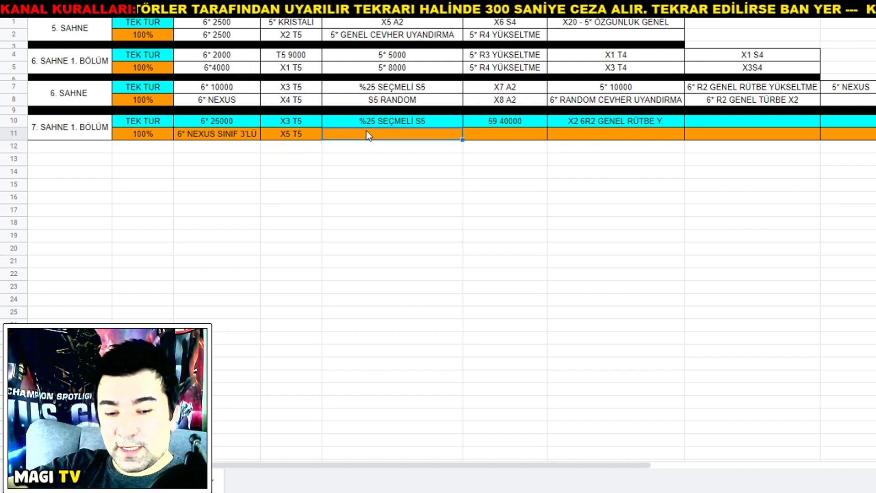
{"action": "type", "text": "%"}
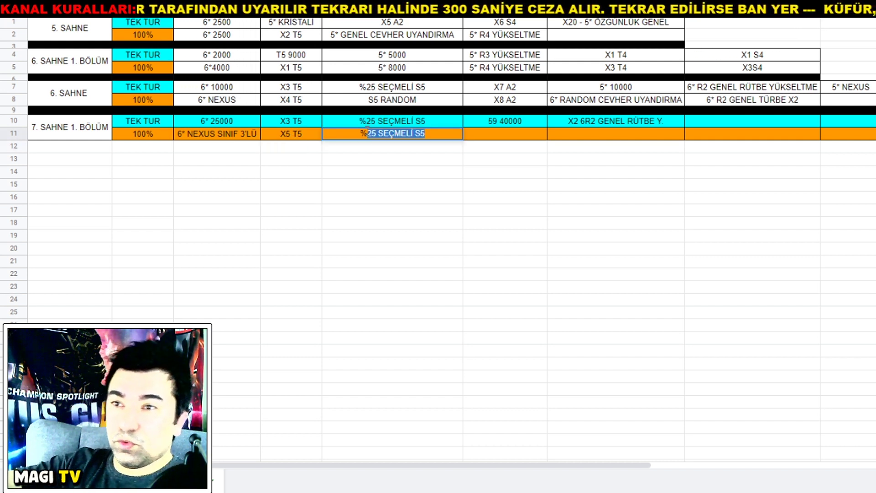
{"action": "type", "text": "50"}
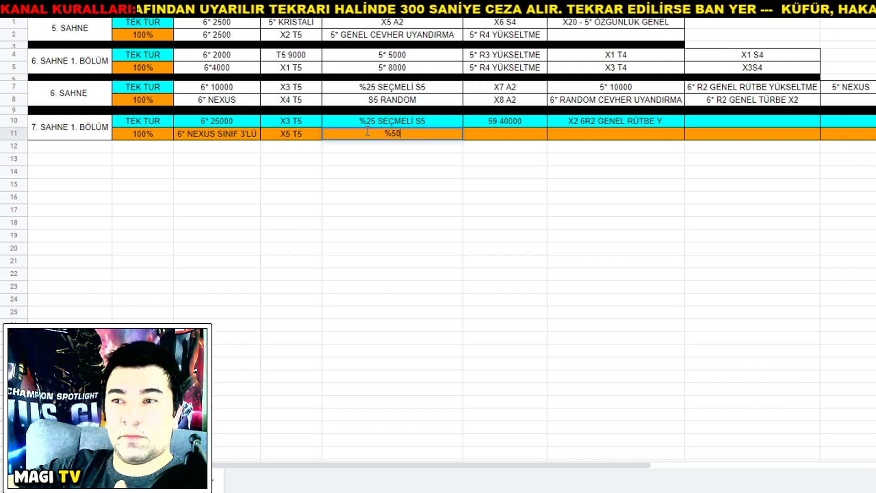
{"action": "type", "text": " SEÇ"}
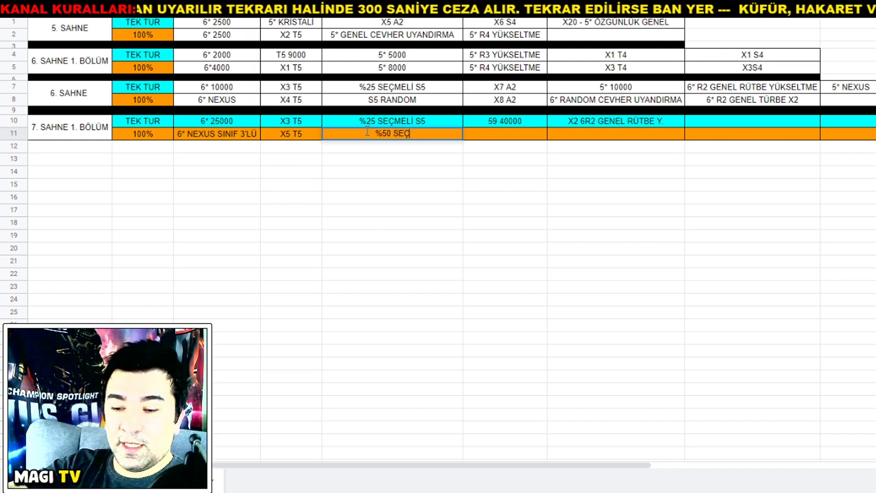
{"action": "type", "text": "MELİ S5"}
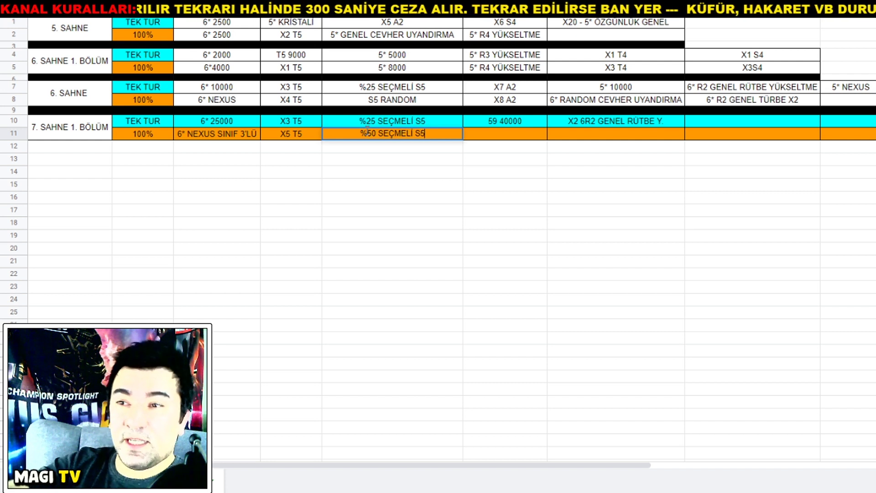
{"action": "key", "text": "Return"}
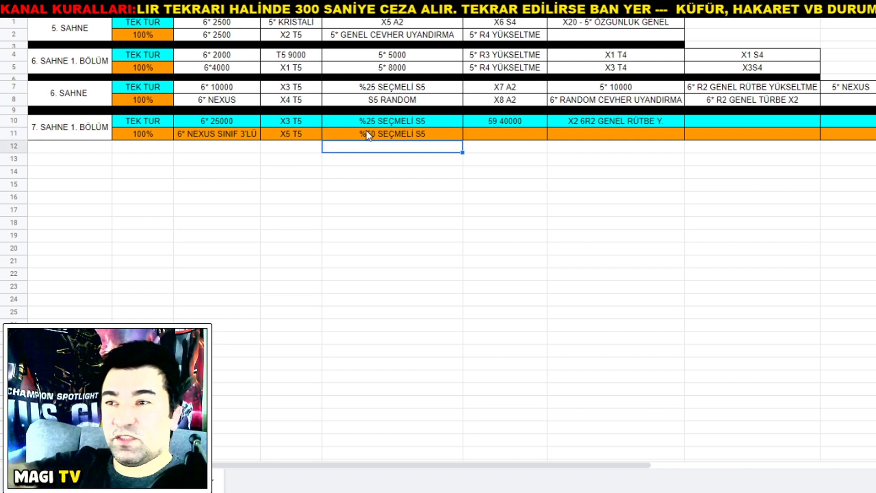
- Enter "6* 30000" as the fourth reward in the 7. SAHNE 1. BÖLÜM 100% row
{"action": "left_click", "coordinate": [496, 136]}
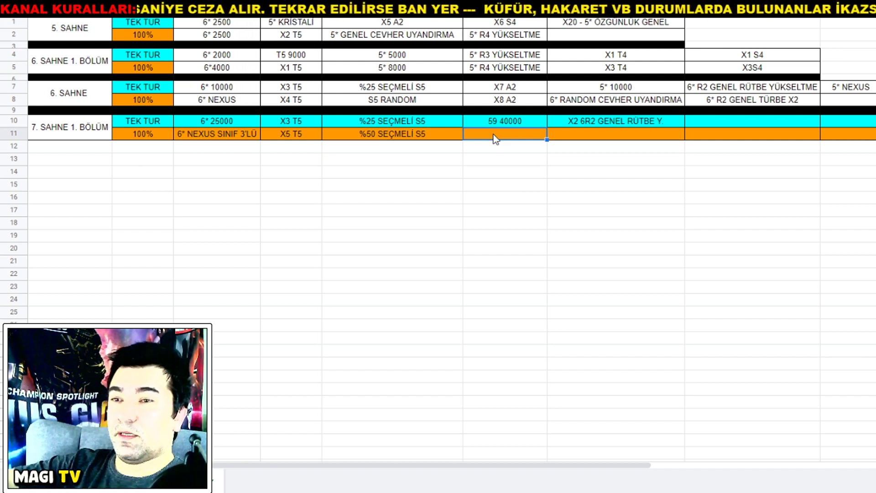
{"action": "type", "text": "59"}
{"action": "key", "text": "BackSpace"}
{"action": "key", "text": "BackSpace"}
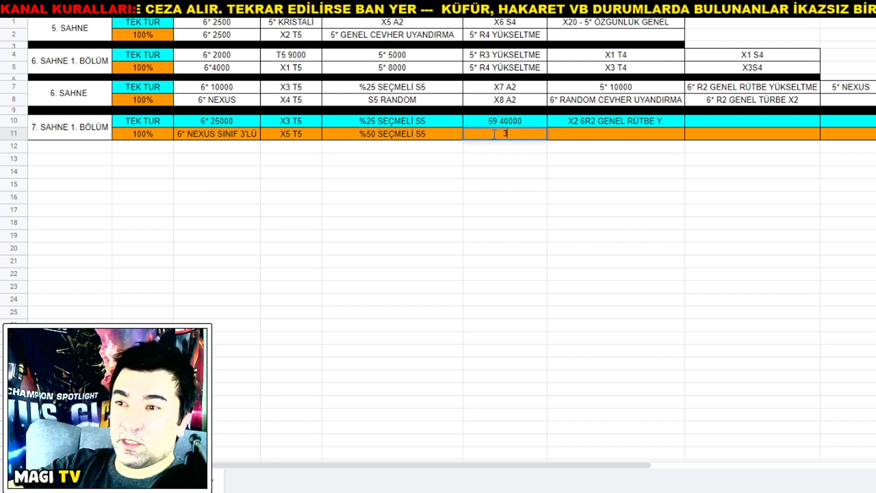
{"action": "type", "text": "6* 30"}
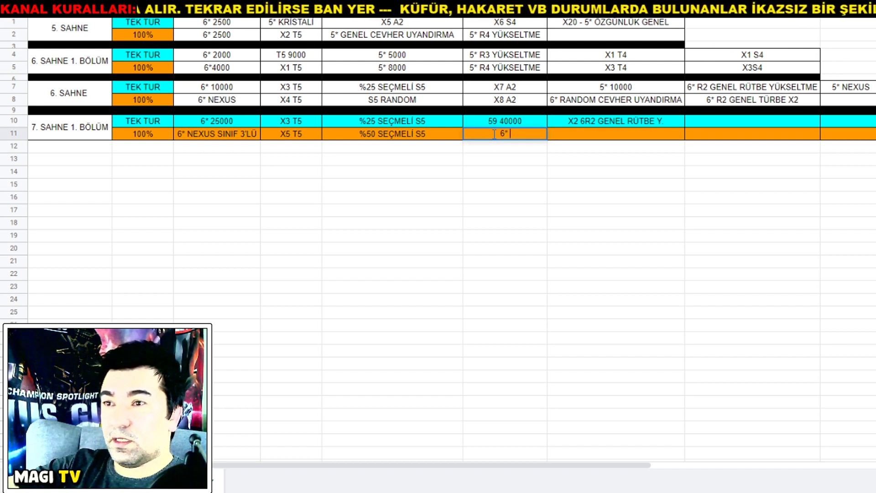
{"action": "type", "text": "000"}
{"action": "key", "text": "Return"}
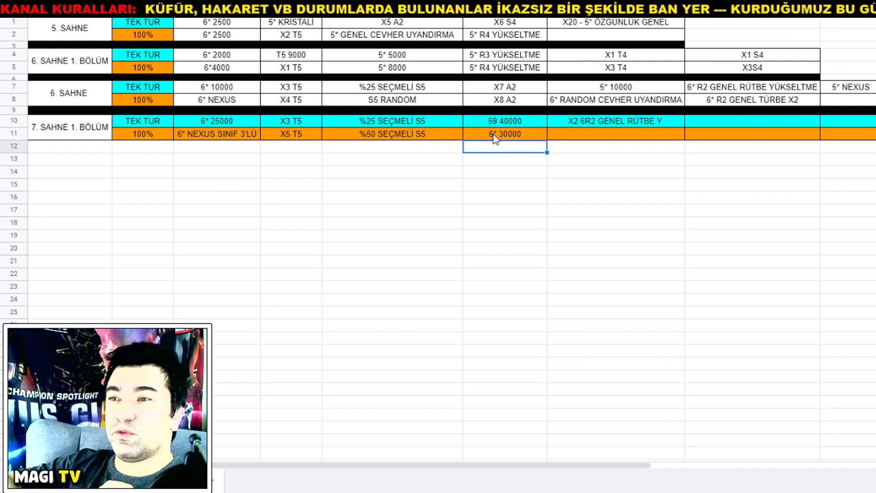
- Enter "X1 6R3 GENEL/RANDOM RÜTBE Y." as the fifth reward in the 7. SAHNE 1. BÖLÜM 100% row
{"action": "left_click", "coordinate": [578, 133]}
{"action": "type", "text": "X1 6"}
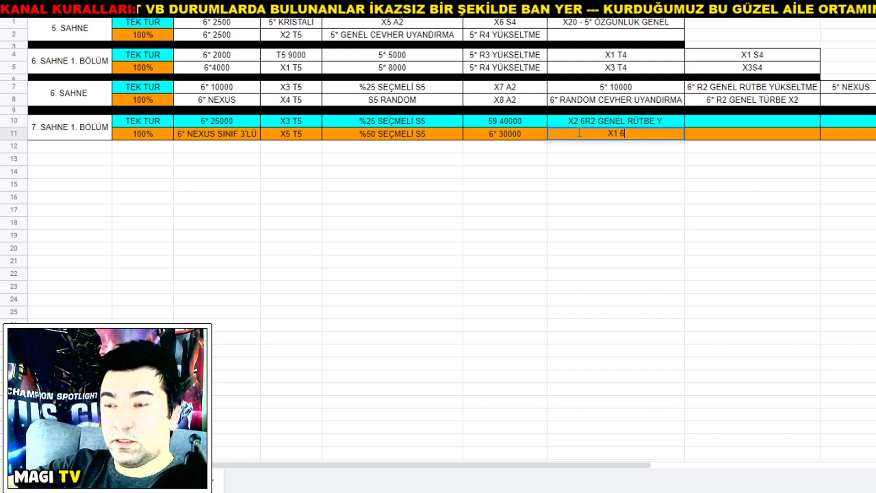
{"action": "type", "text": "R3 GENEL RÜTBE"}
{"action": "key", "text": "BackSpace"}
{"action": "key", "text": "BackSpace"}
{"action": "key", "text": "BackSpace"}
{"action": "key", "text": "BackSpace"}
{"action": "key", "text": "BackSpace"}
{"action": "key", "text": "BackSpace"}
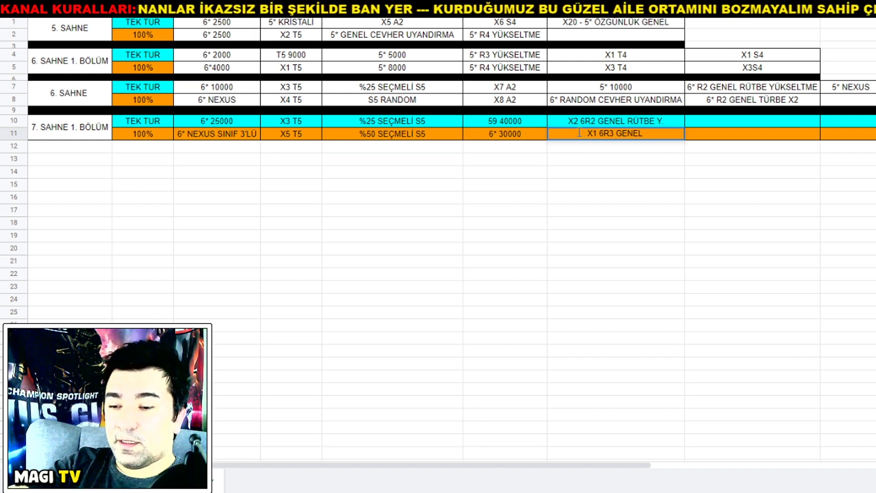
{"action": "key", "text": "BackSpace"}
{"action": "type", "text": "/RA"}
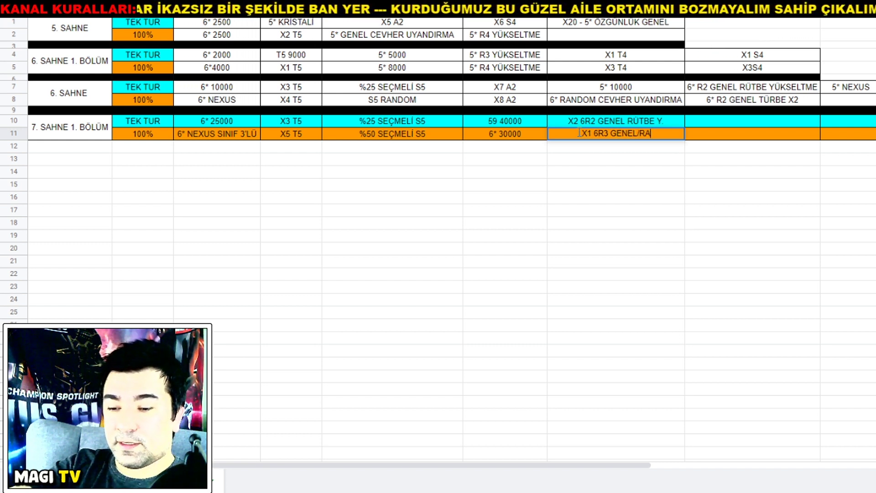
{"action": "type", "text": "NDOM R"}
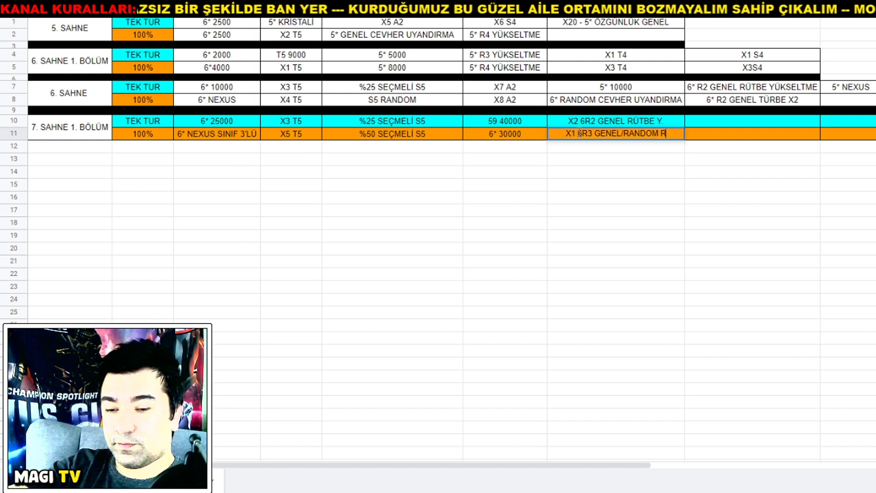
{"action": "type", "text": "ÜTBE"}
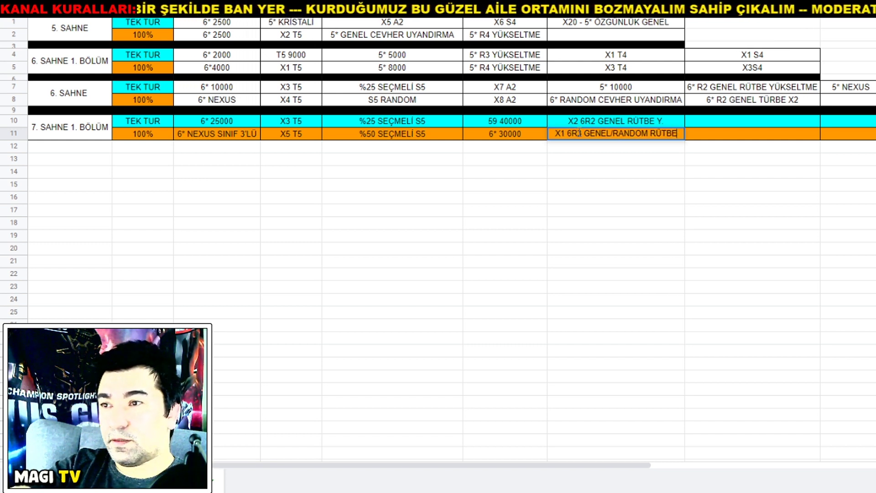
{"action": "type", "text": " Y"}
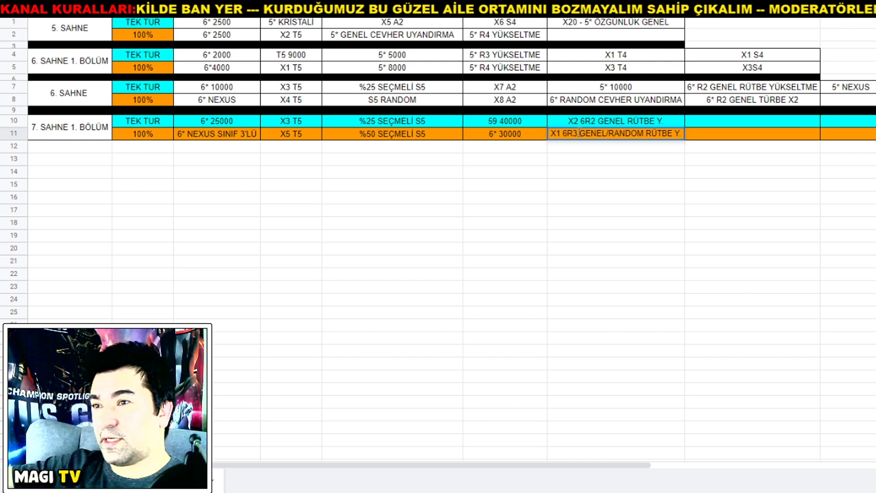
{"action": "type", "text": "."}
{"action": "left_click", "coordinate": [607, 185]}
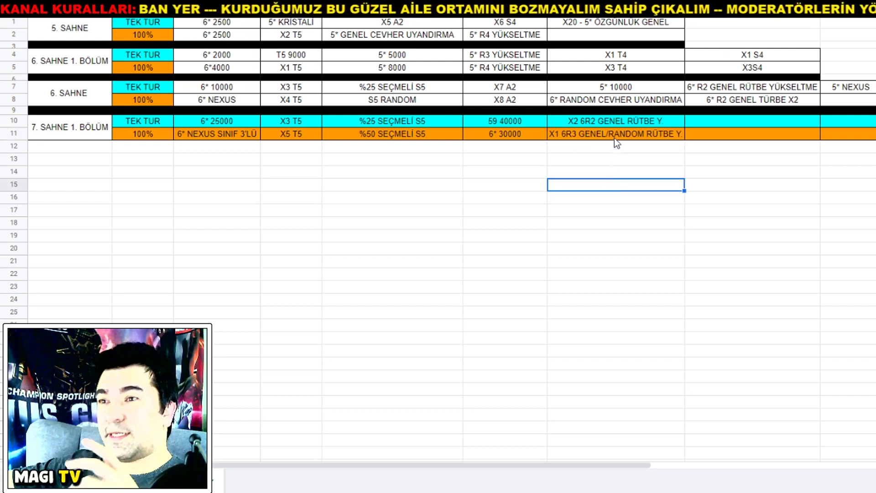
- Enter "6* CEVHER UYANDIRMA G/R" as the sixth reward in the 7. SAHNE 1. BÖLÜM 100% row
{"action": "left_click", "coordinate": [723, 132]}
{"action": "type", "text": "6* C"}
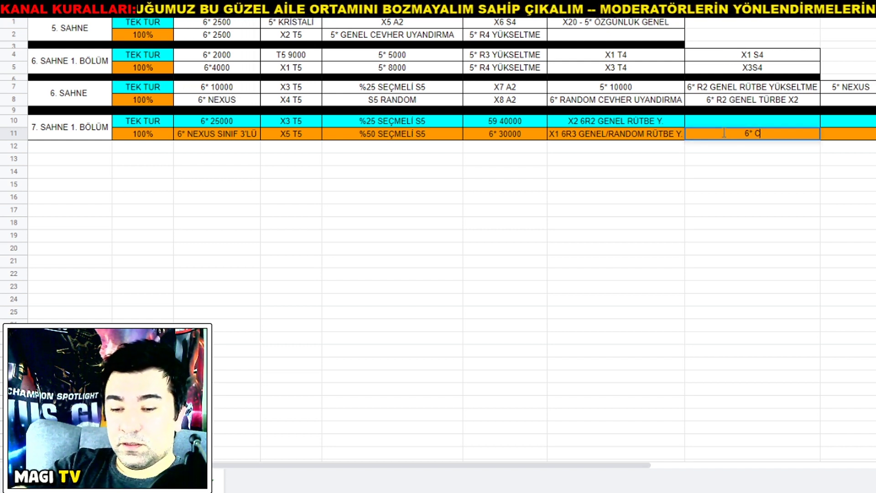
{"action": "type", "text": "EVHER UYNAD"}
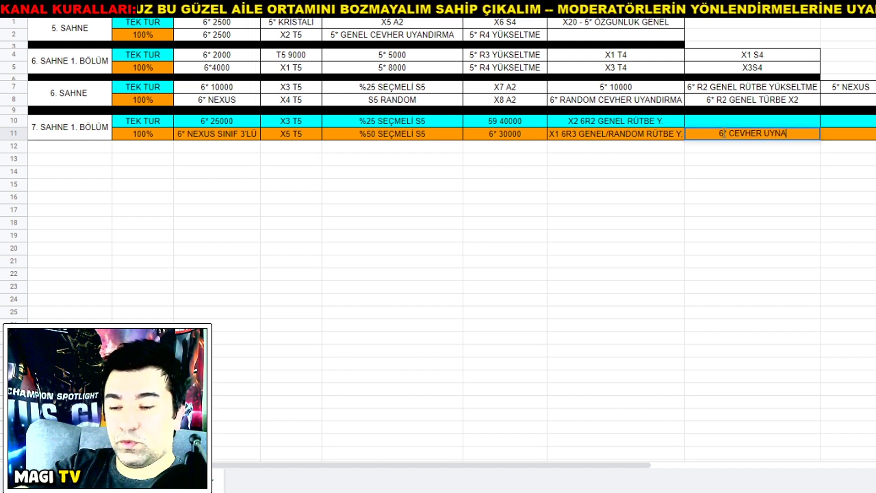
{"action": "key", "text": "BackSpace"}
{"action": "key", "text": "BackSpace"}
{"action": "key", "text": "BackSpace"}
{"action": "type", "text": "ANDIRMA"}
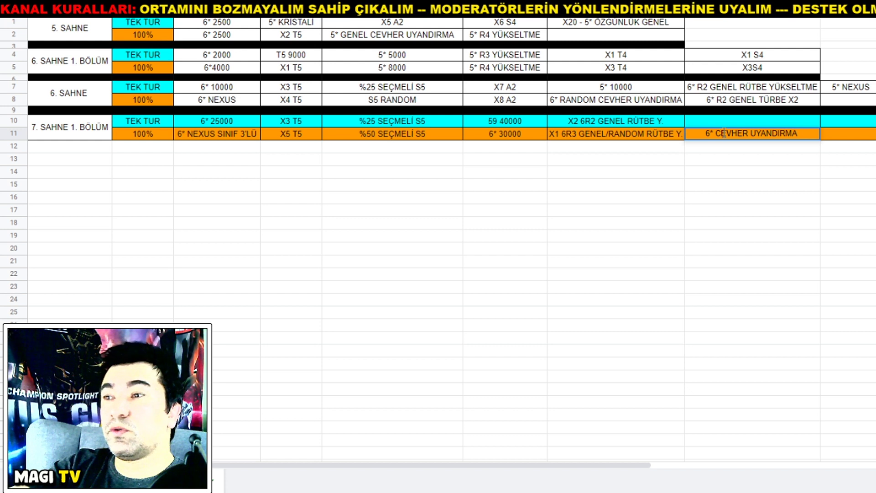
{"action": "type", "text": " G/R"}
{"action": "key", "text": "Return"}
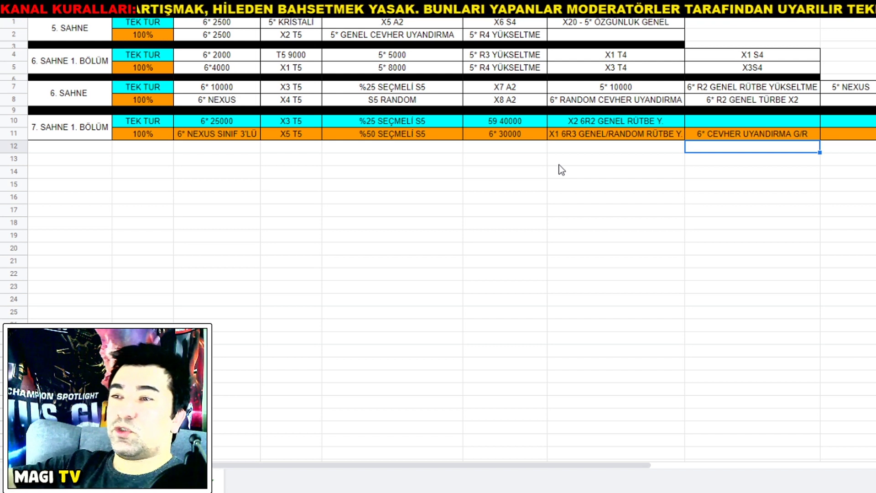
- Select the 100% row's "6* 30000" and the TEK TUR row's "6* 25000" together in 7. SAHNE 1. BÖLÜM to compare them
{"action": "left_click", "coordinate": [461, 175]}
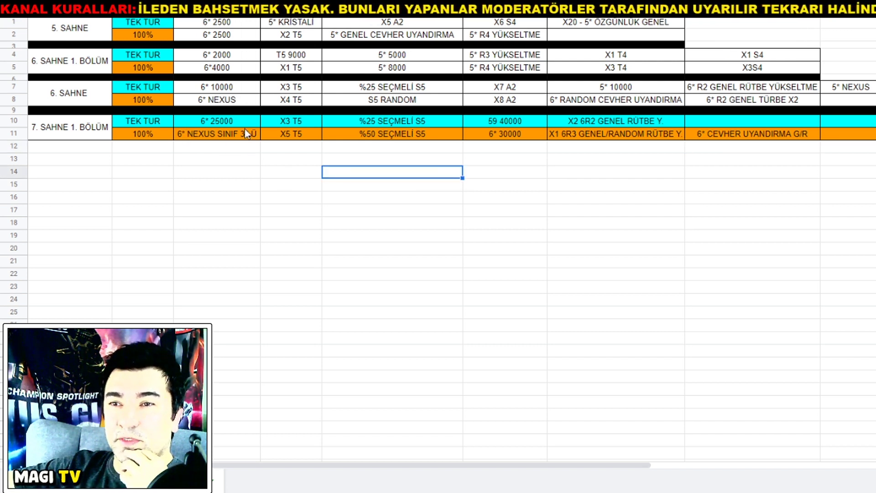
{"action": "left_click", "coordinate": [520, 136]}
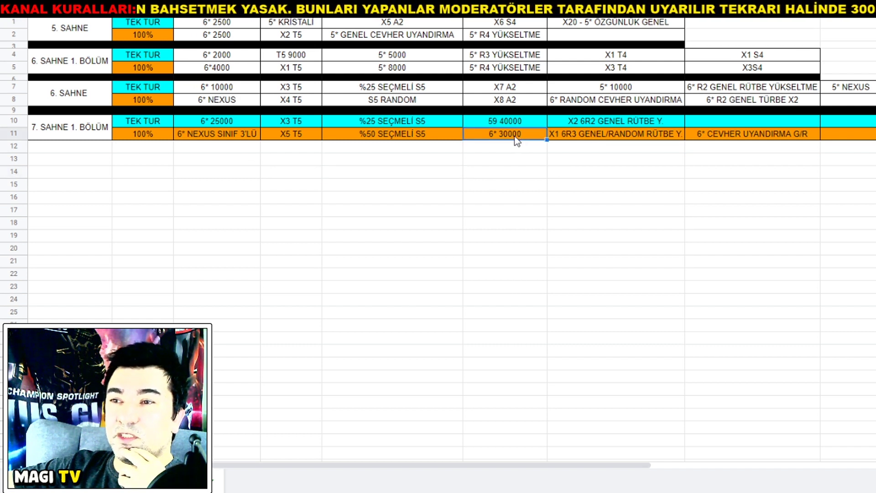
{"action": "left_click", "coordinate": [228, 120], "text": "ctrl"}
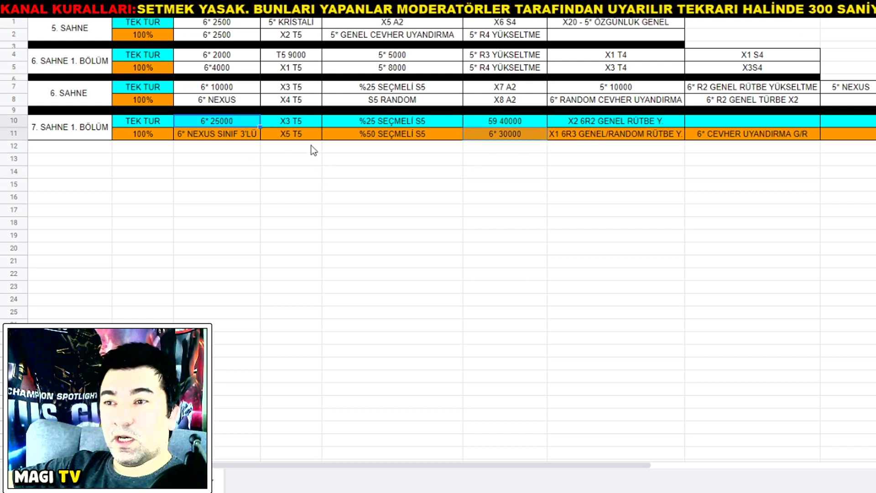
- Select the second rewards "X3 T5" and "X5 T5" of 7. SAHNE 1. BÖLÜM together to compare TEK TUR with 100%
{"action": "left_click", "coordinate": [396, 185]}
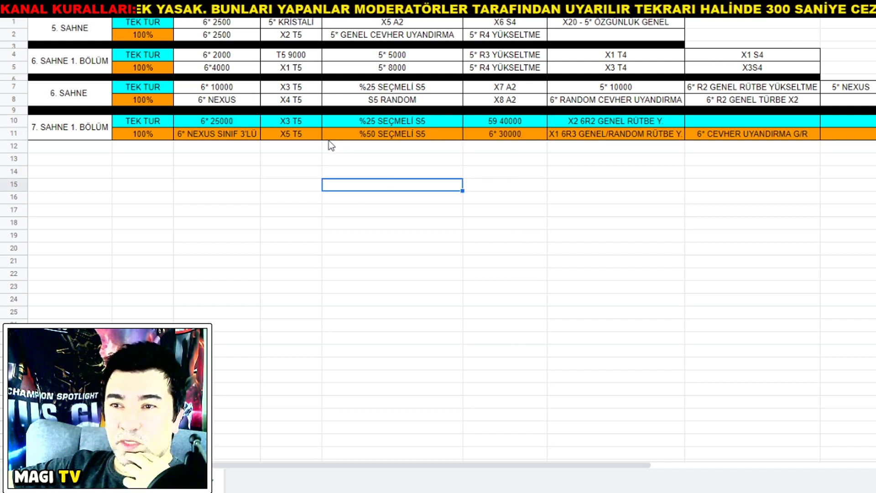
{"action": "left_click_drag", "start_coordinate": [305, 120], "coordinate": [305, 132]}
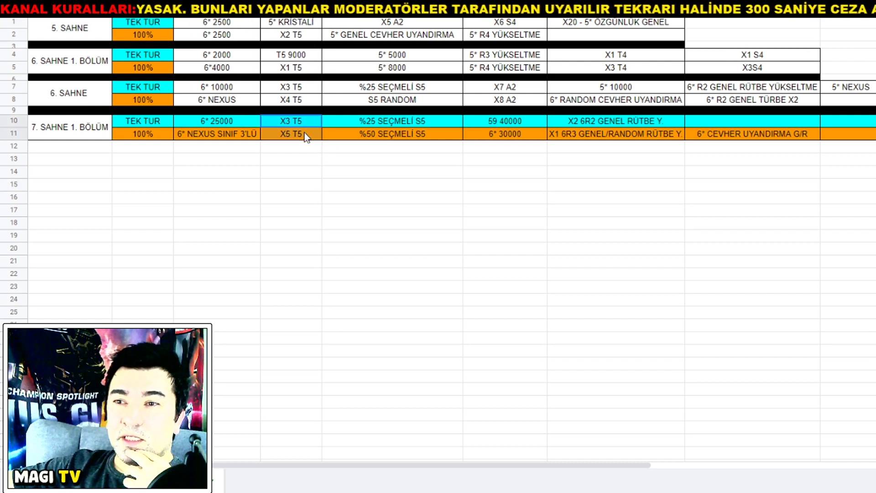
{"action": "left_click", "coordinate": [306, 163]}
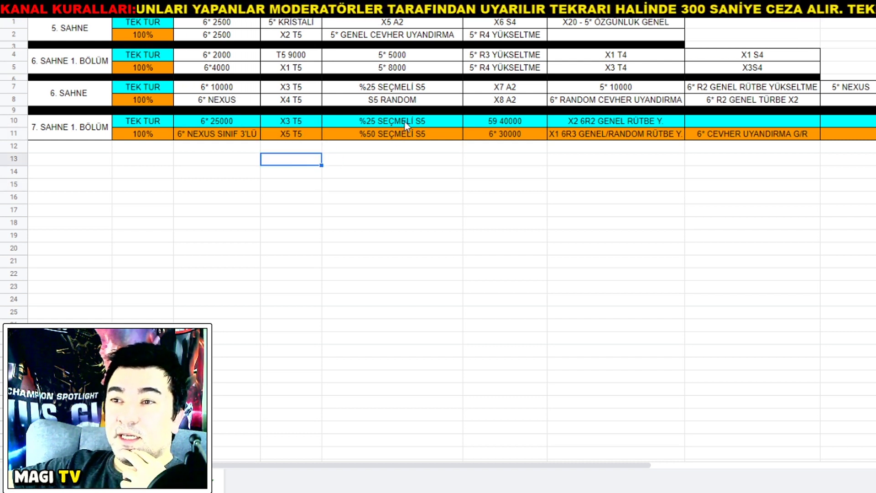
- Compare the third rewards of 7. SAHNE 1. BÖLÜM, the TEK TUR and 100% SEÇMELİ S5 cells, together and one by one
{"action": "left_click_drag", "start_coordinate": [404, 121], "coordinate": [403, 132]}
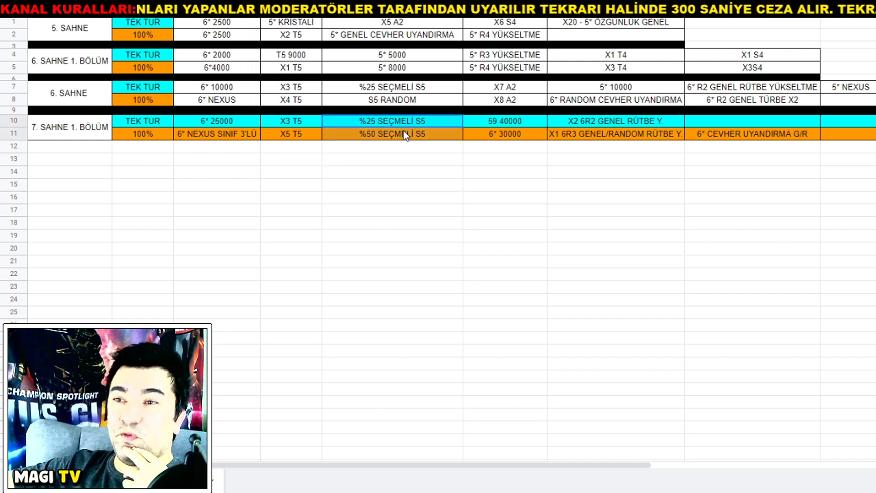
{"action": "left_click", "coordinate": [409, 157]}
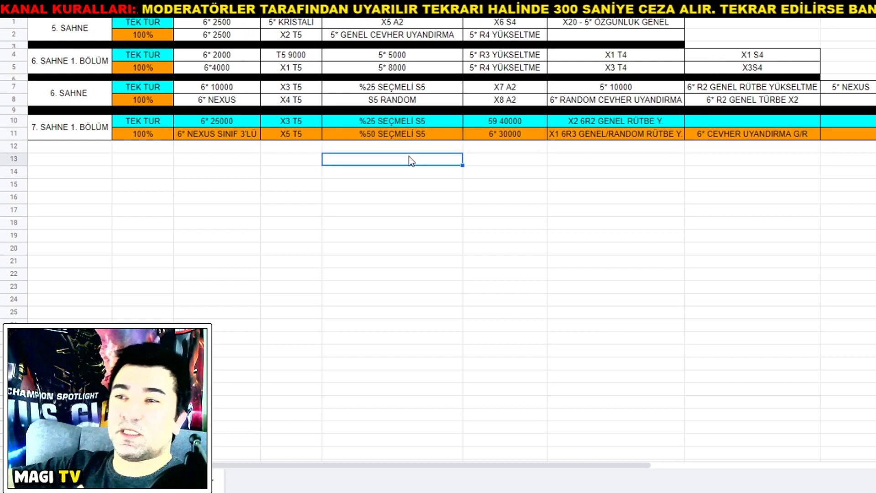
{"action": "left_click", "coordinate": [399, 122]}
{"action": "left_click", "coordinate": [401, 133]}
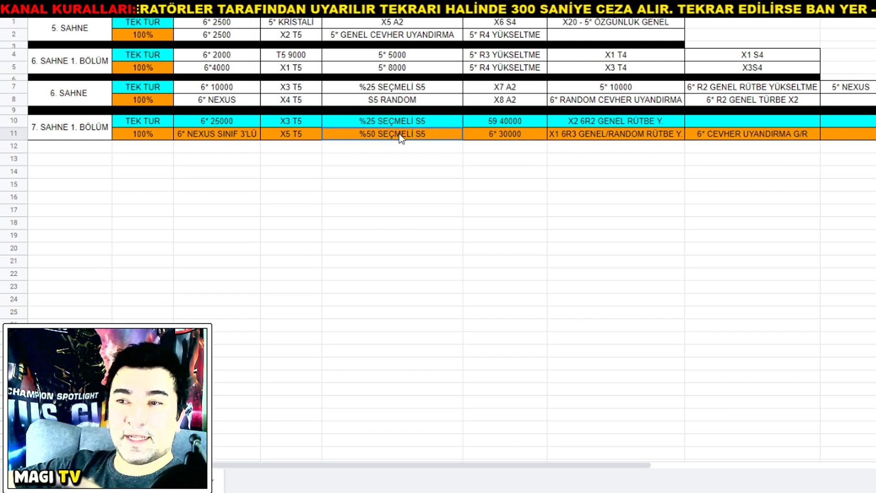
{"action": "left_click", "coordinate": [409, 159]}
{"action": "left_click", "coordinate": [394, 122]}
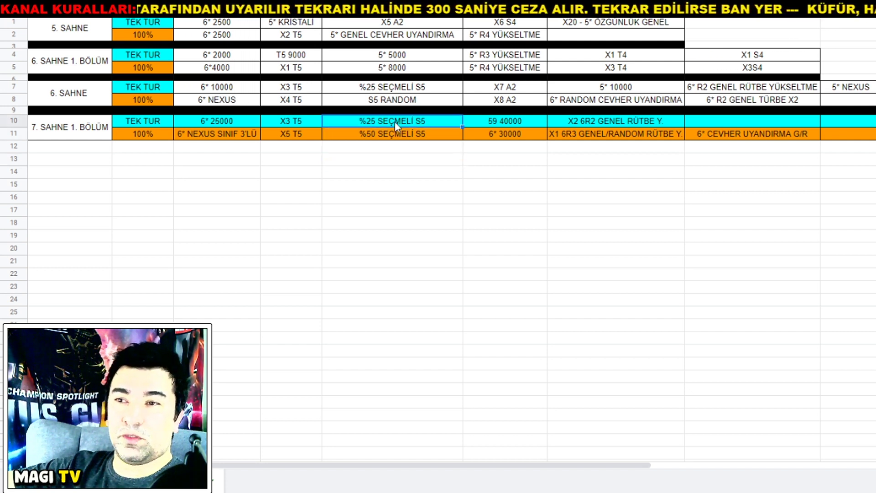
{"action": "left_click", "coordinate": [413, 138]}
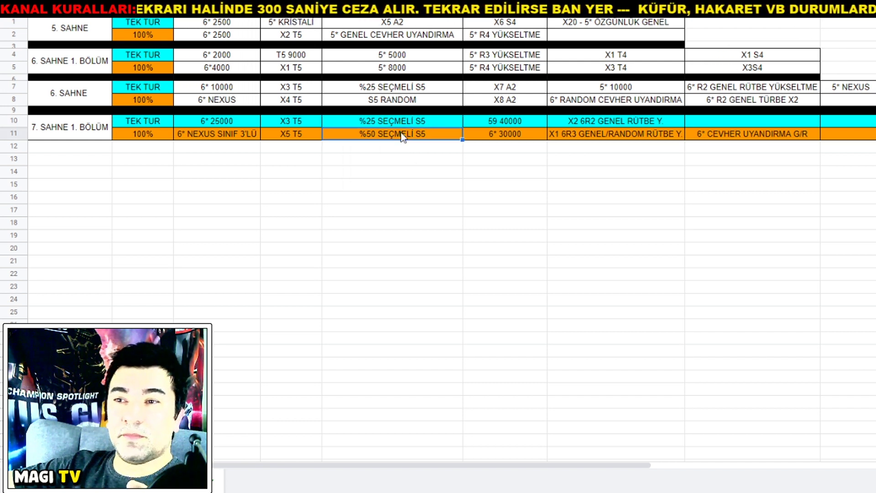
{"action": "left_click", "coordinate": [381, 170]}
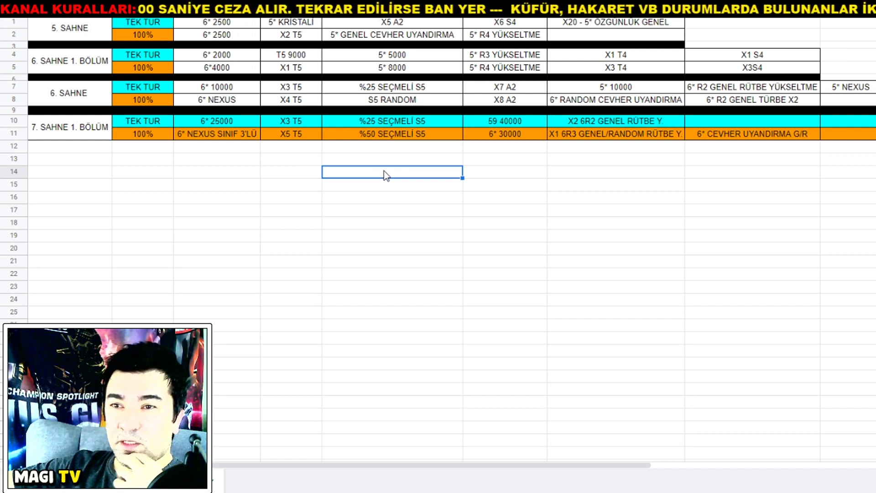
- Review the 100% row's "6* NEXUS SINIF 3'LÜ" and compare the fifth rewards, the RÜTBE Y. cells, of both 7. SAHNE 1. BÖLÜM rows
{"action": "left_click", "coordinate": [224, 137]}
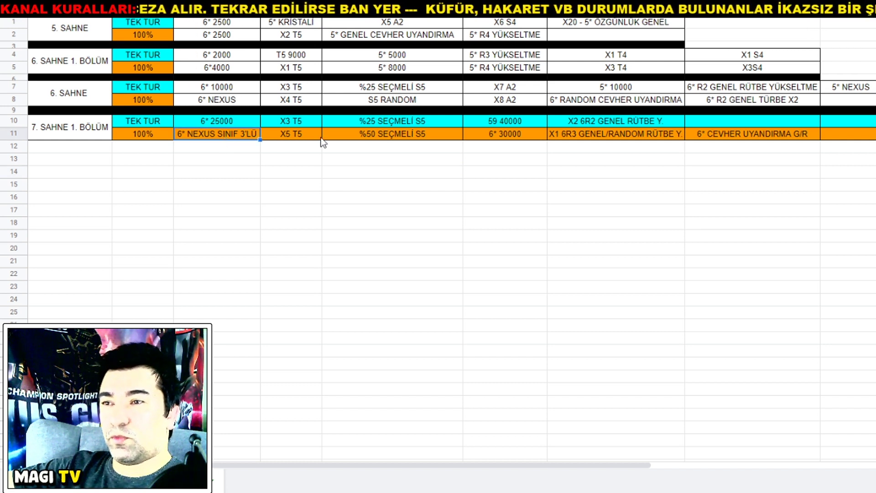
{"action": "left_click", "coordinate": [618, 137]}
{"action": "left_click_drag", "start_coordinate": [615, 119], "coordinate": [618, 137]}
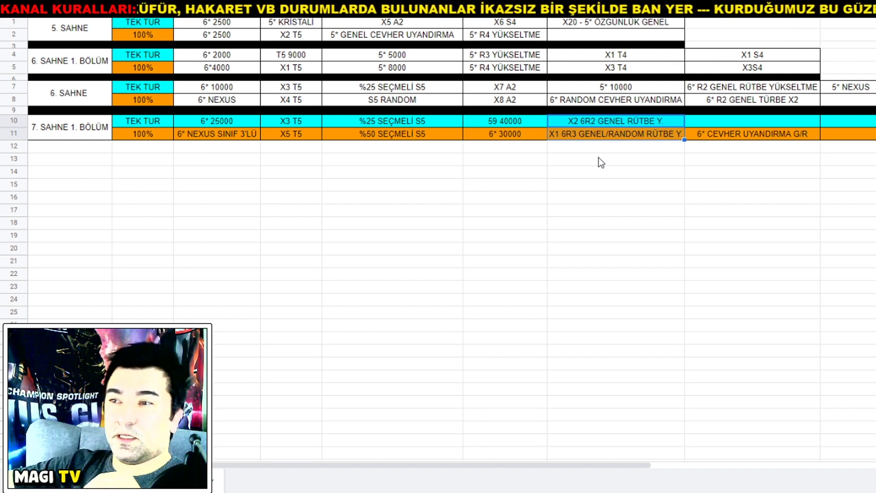
{"action": "left_click", "coordinate": [598, 158]}
{"action": "left_click", "coordinate": [599, 136]}
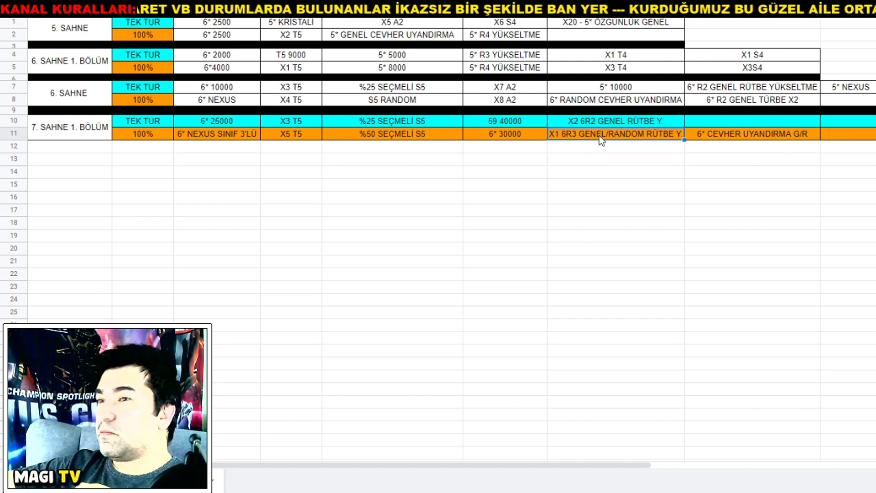
- Highlight the 100% row's sixth reward, "6* CEVHER UYANDIRMA G/R", in 7. SAHNE 1. BÖLÜM to review it
{"action": "left_click", "coordinate": [747, 135]}
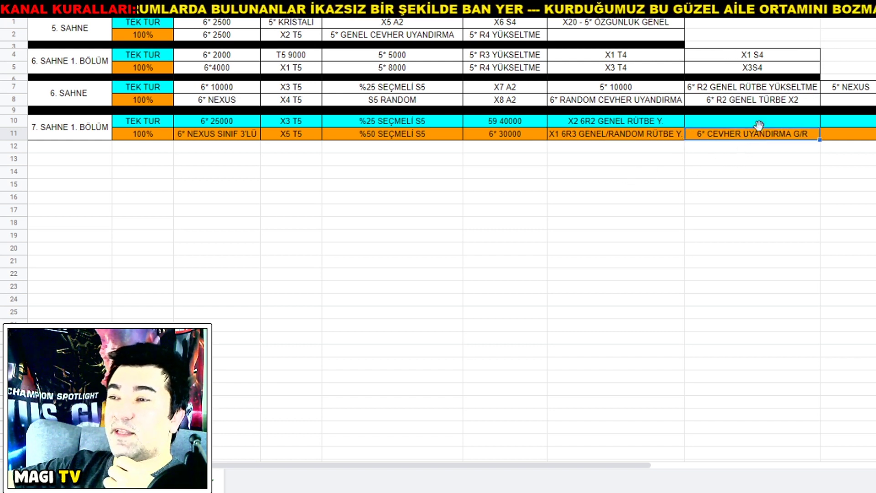
{"action": "left_click", "coordinate": [762, 160]}
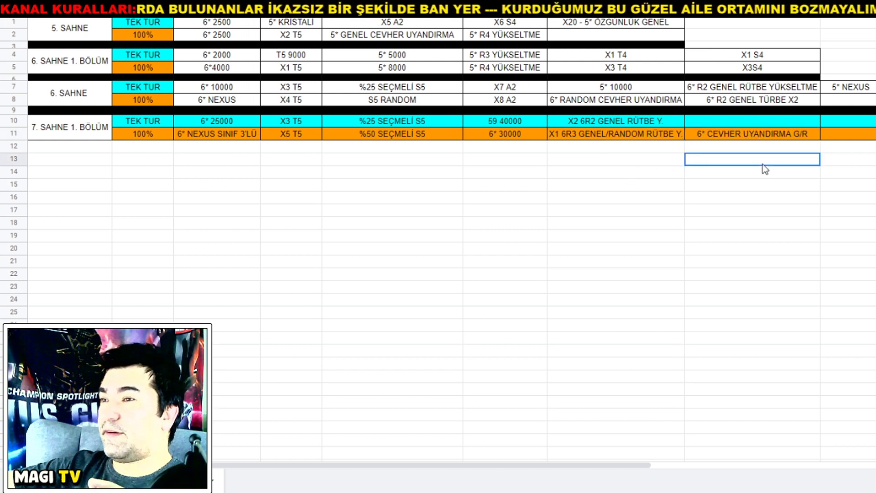
{"action": "left_click", "coordinate": [759, 137]}
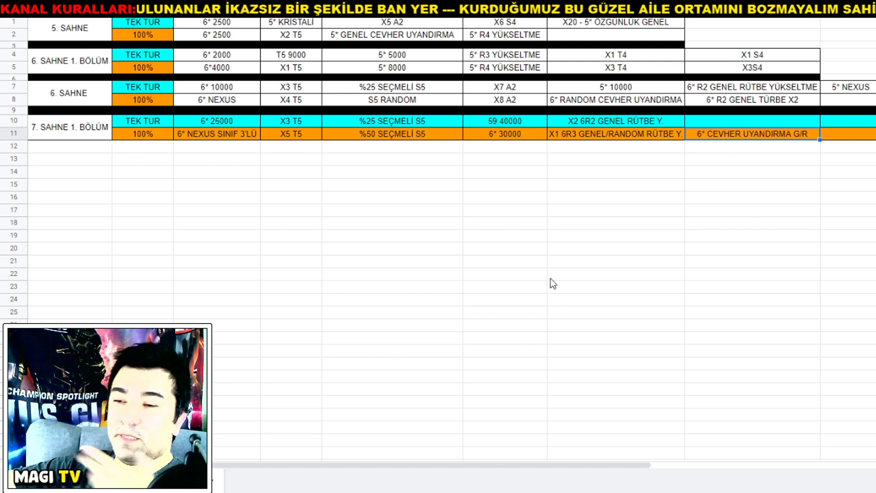